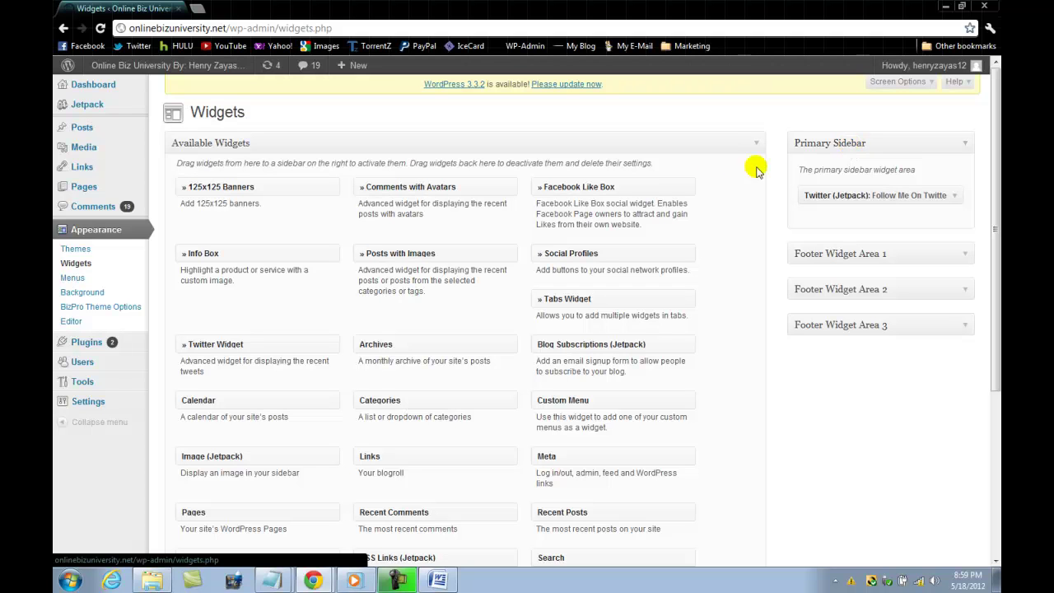
# Add the Facebook Like Box widget to the Primary Sidebar above the Twitter widget and title it "Like Us On Facebook!!".
pyautogui.moveTo(626, 188); pyautogui.dragTo(880, 167)
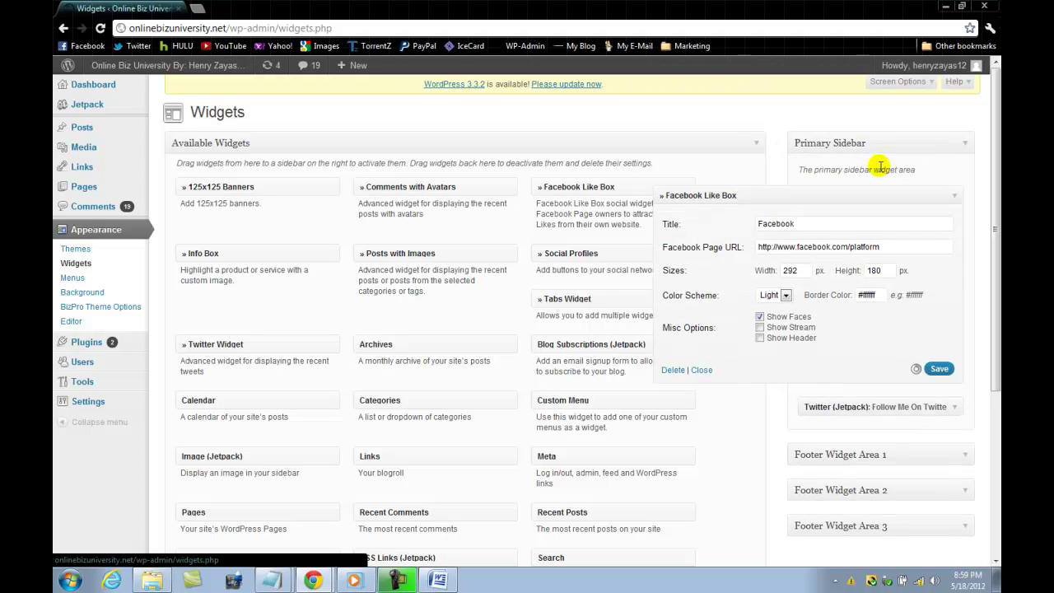
pyautogui.click(804, 224)
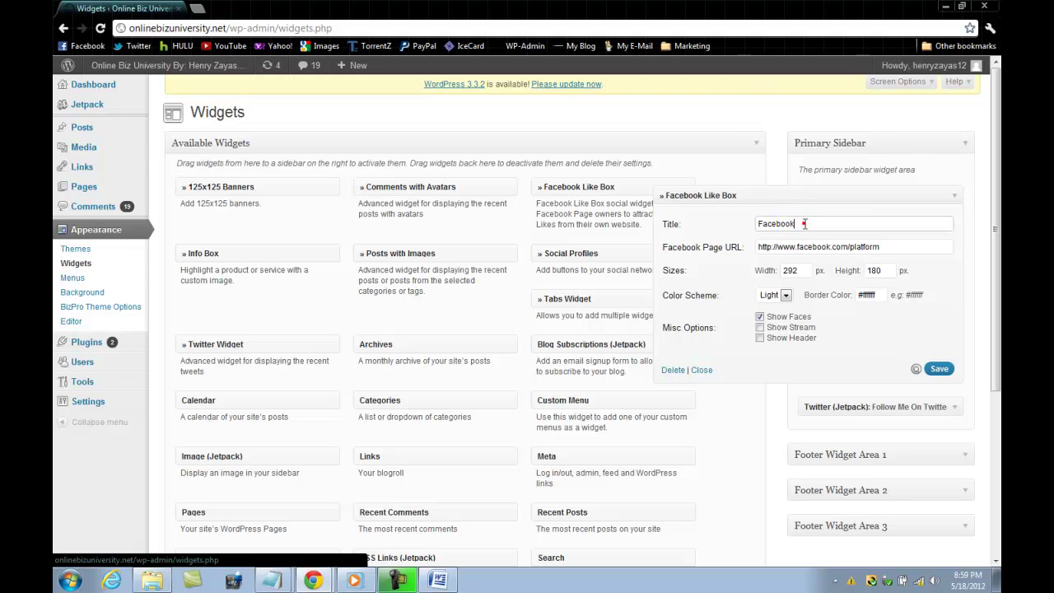
pyautogui.doubleClick(805, 224)
pyautogui.write('Lik')
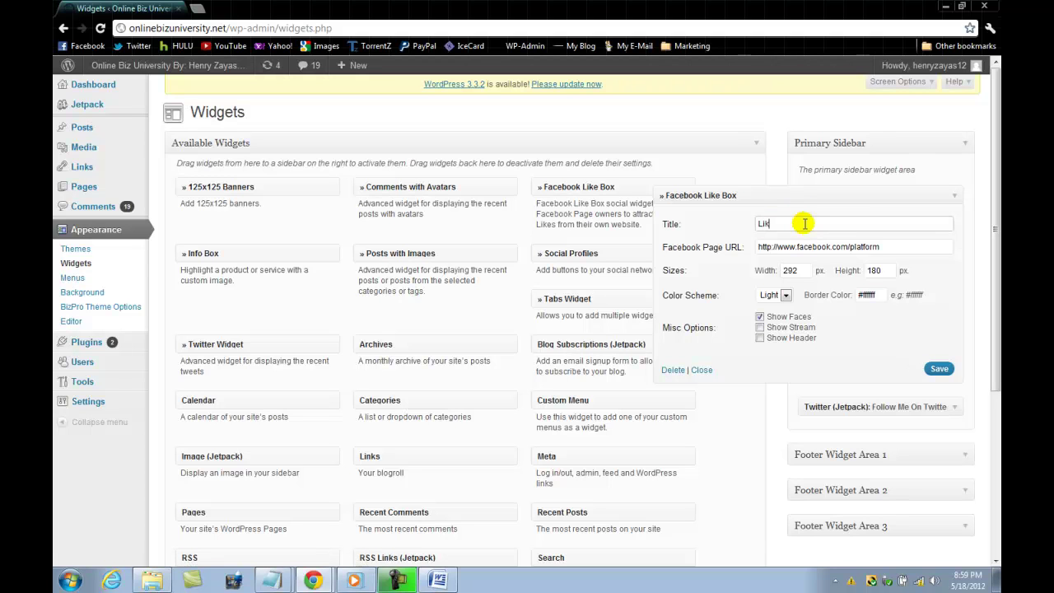
pyautogui.write('e Us On Facebook!!')
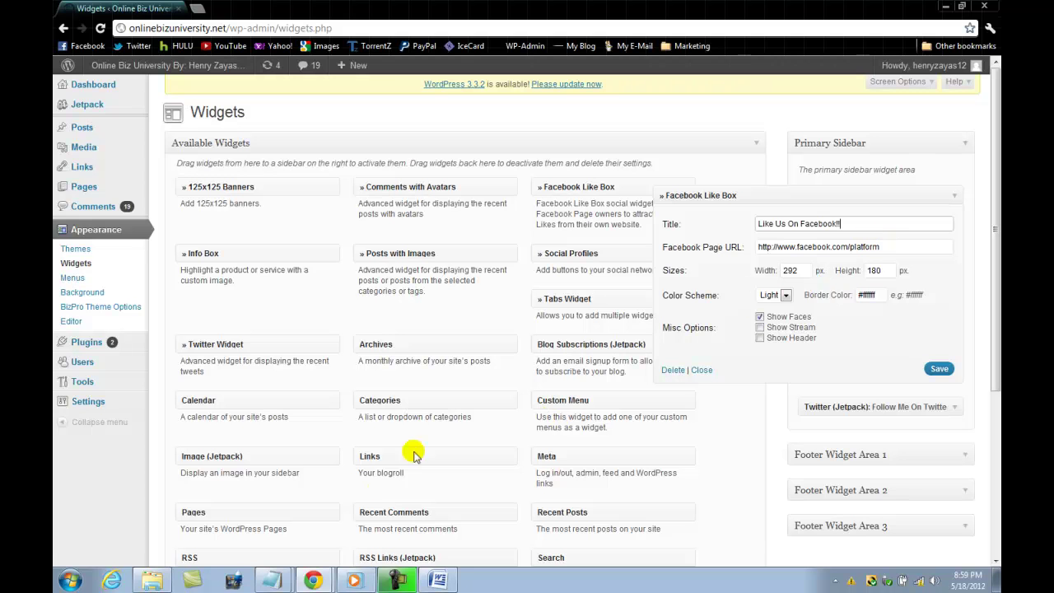
# Copy the Facebook page address from the Notepad notes and use it as the Like Box's Facebook Page URL, replacing the default address.
pyautogui.moveTo(284, 581)
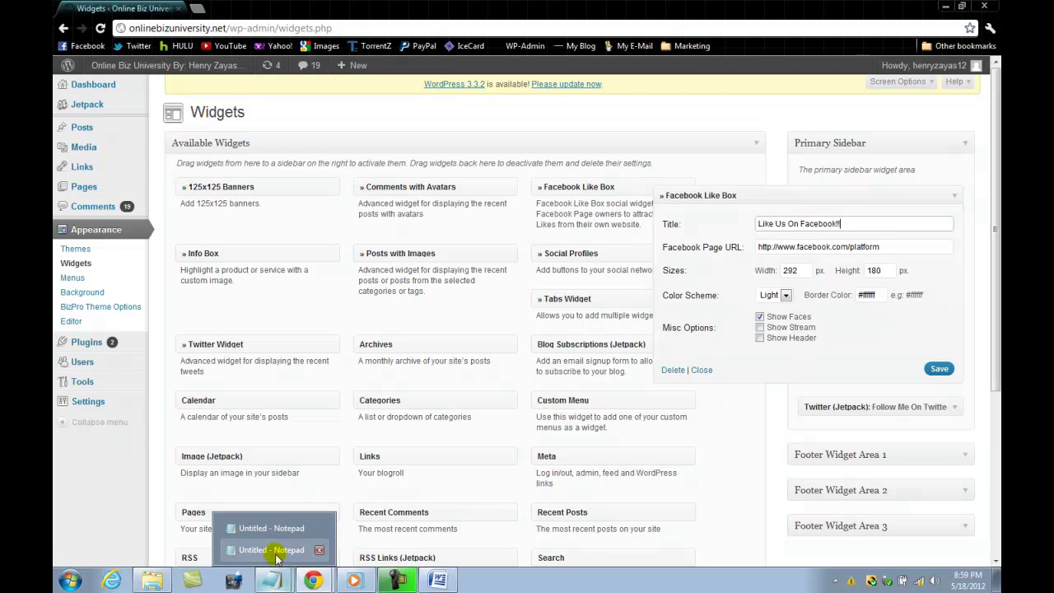
pyautogui.click(276, 550)
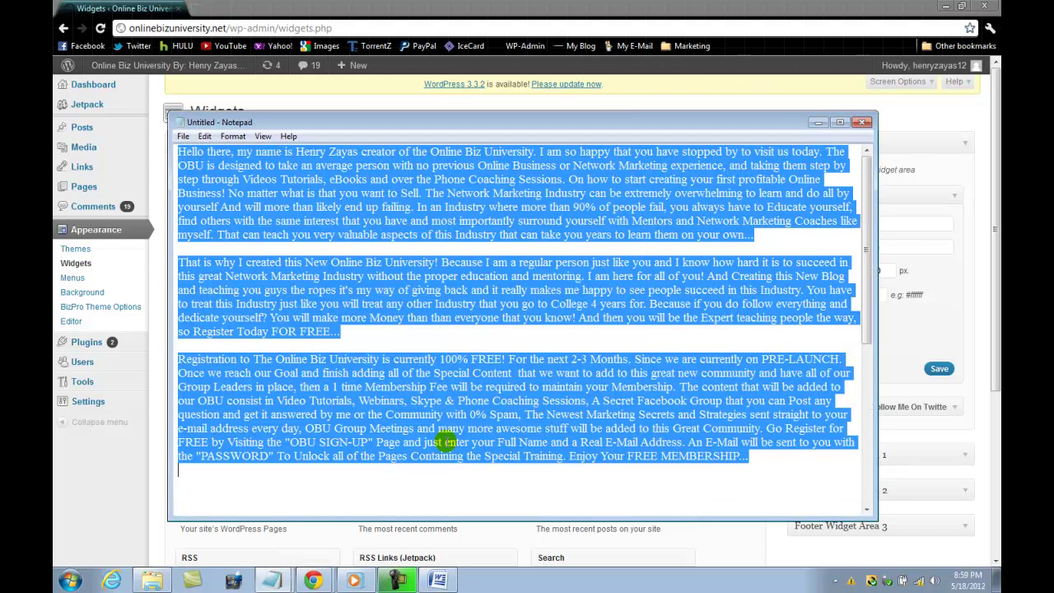
pyautogui.moveTo(864, 289); pyautogui.dragTo(864, 457)
pyautogui.moveTo(178, 235); pyautogui.dragTo(626, 244)
pyautogui.hotkey('ctrl', 'c')
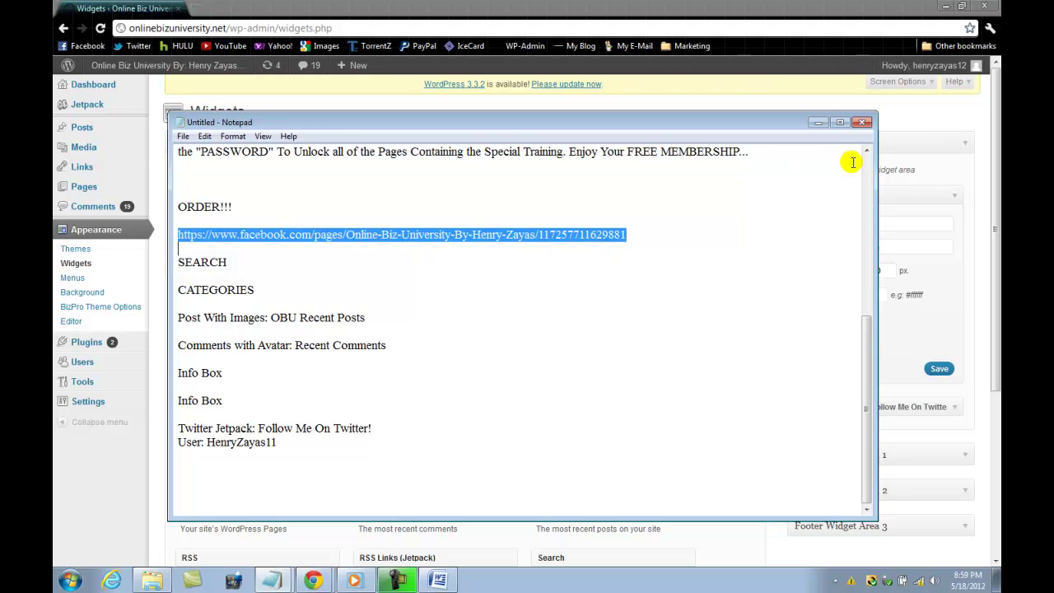
pyautogui.click(820, 124)
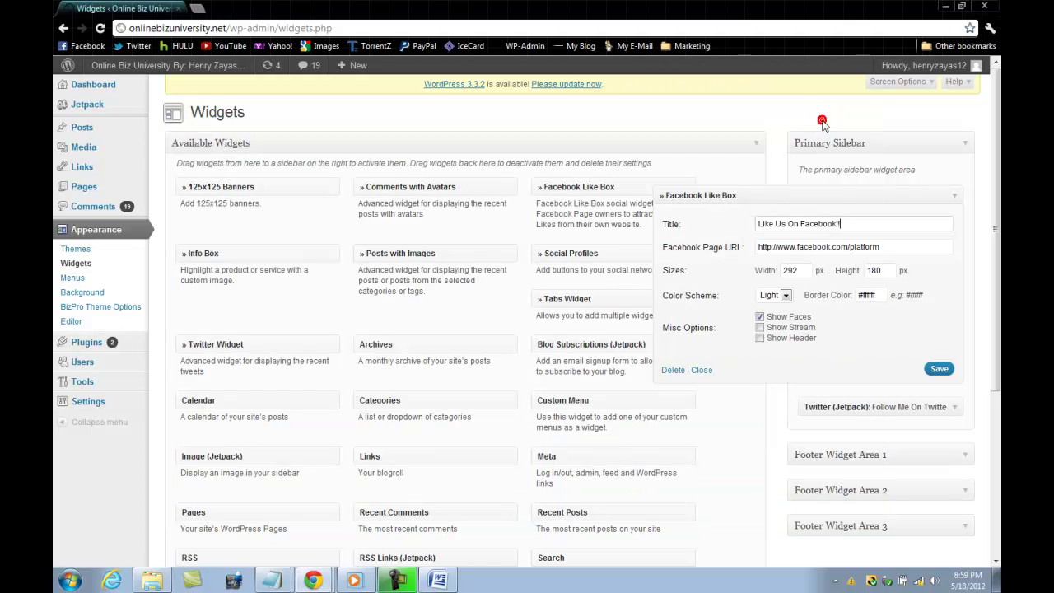
pyautogui.doubleClick(893, 247)
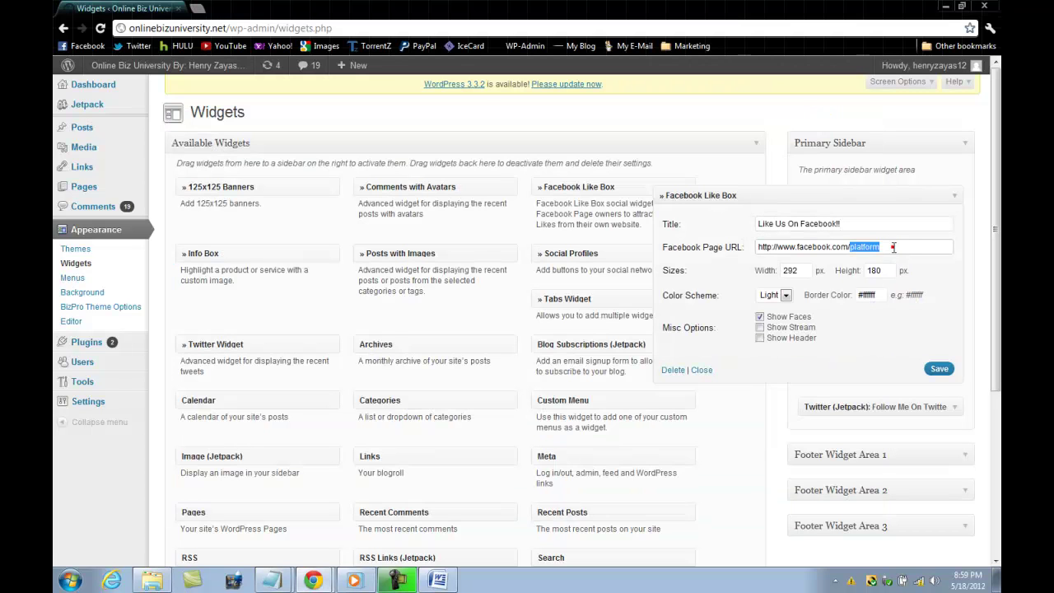
pyautogui.tripleClick(893, 247)
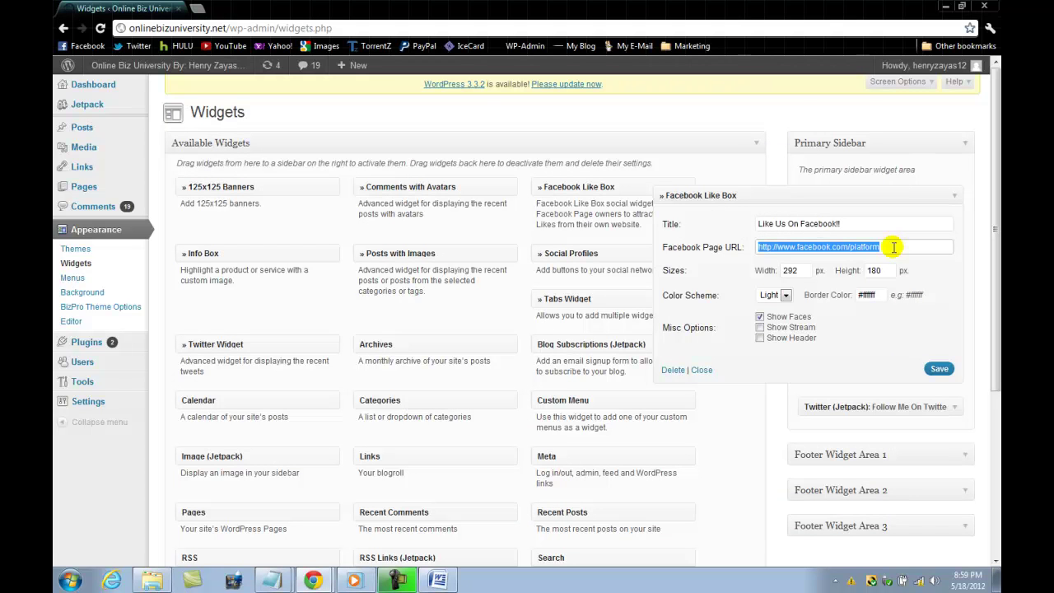
pyautogui.press('BackSpace')
pyautogui.hotkey('ctrl', 'v')
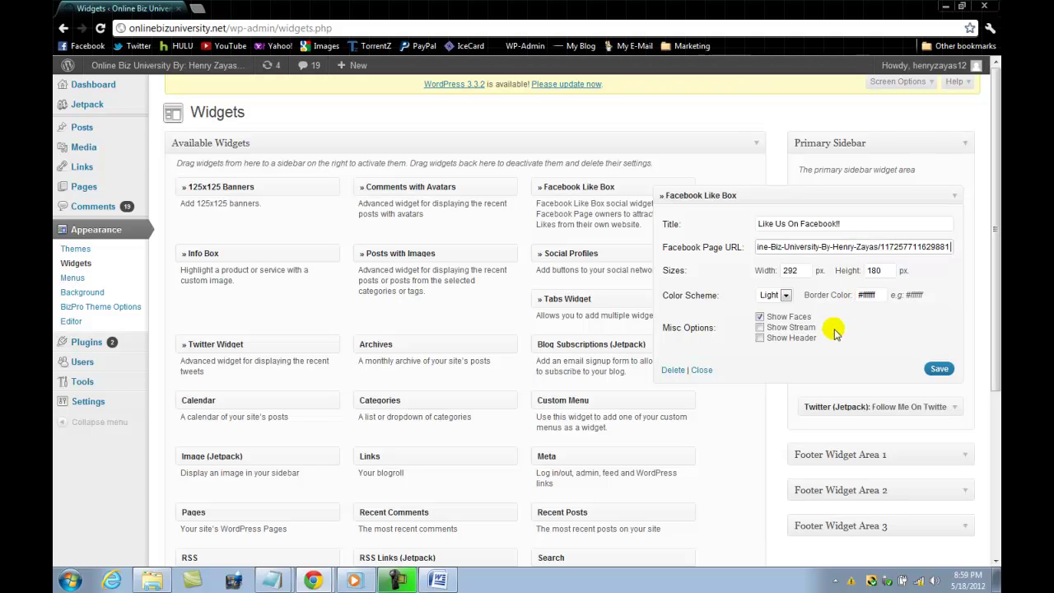
# Enable Show Stream for the Facebook Like Box, save the widget and collapse its settings.
pyautogui.click(759, 327)
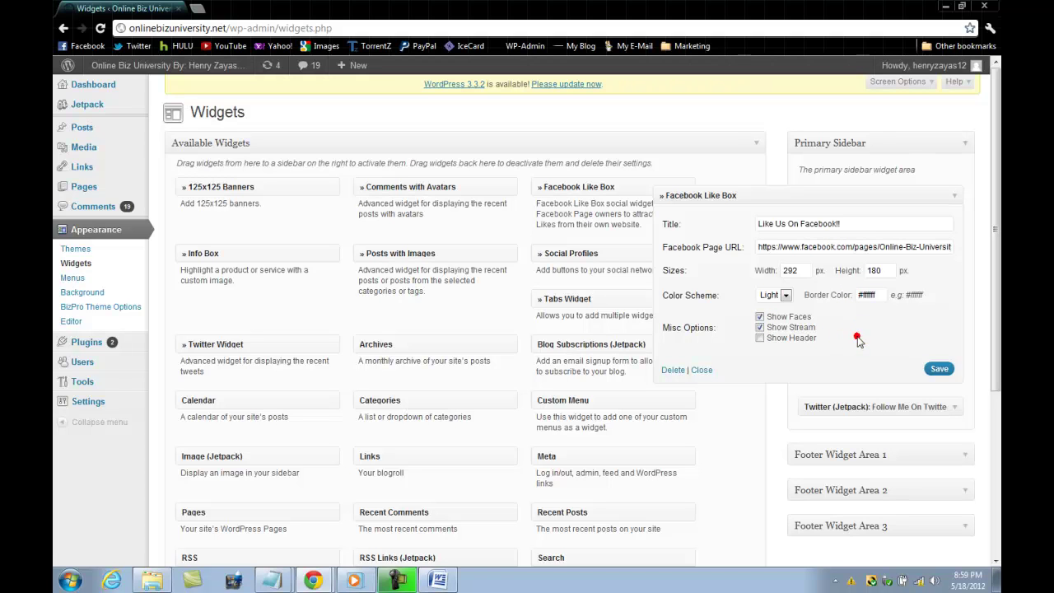
pyautogui.click(940, 370)
pyautogui.click(940, 370)
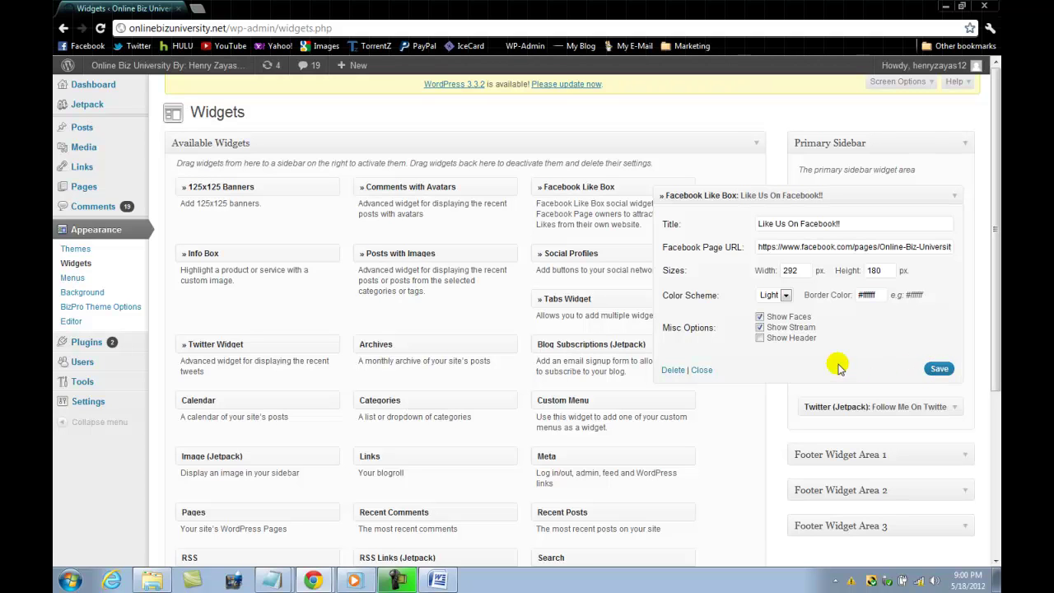
pyautogui.click(701, 370)
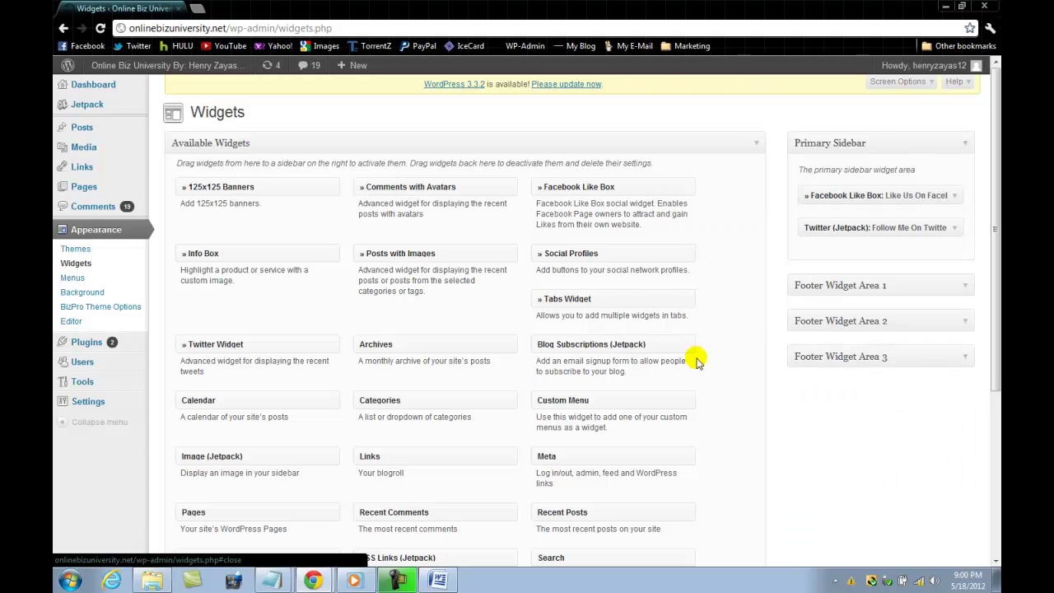
# View the live site in a separate tab, check the Facebook Like Box in the homepage sidebar, and return to the widgets page.
pyautogui.rightClick(189, 64)
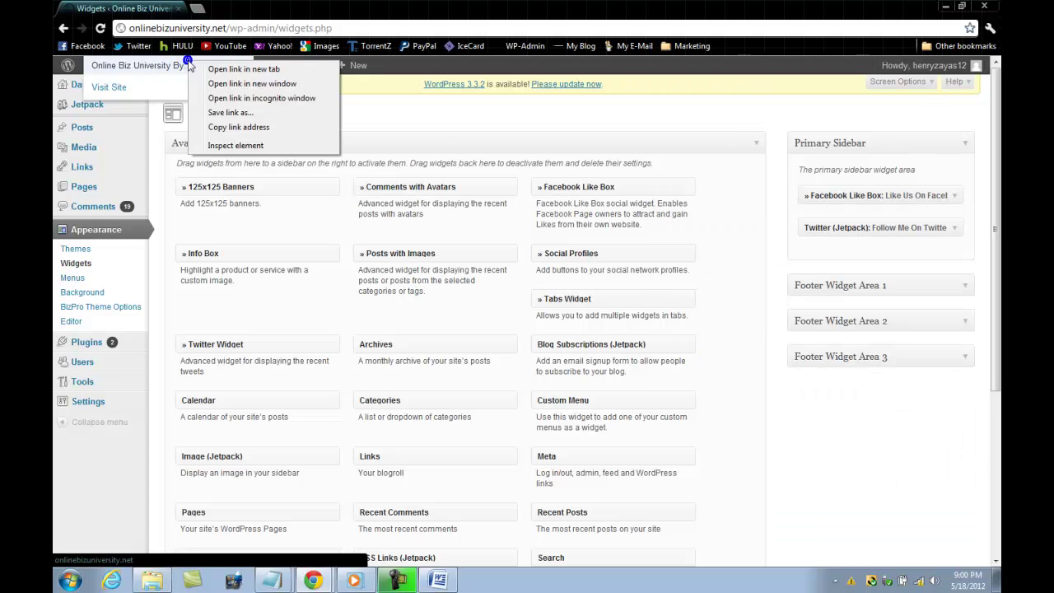
pyautogui.click(213, 69)
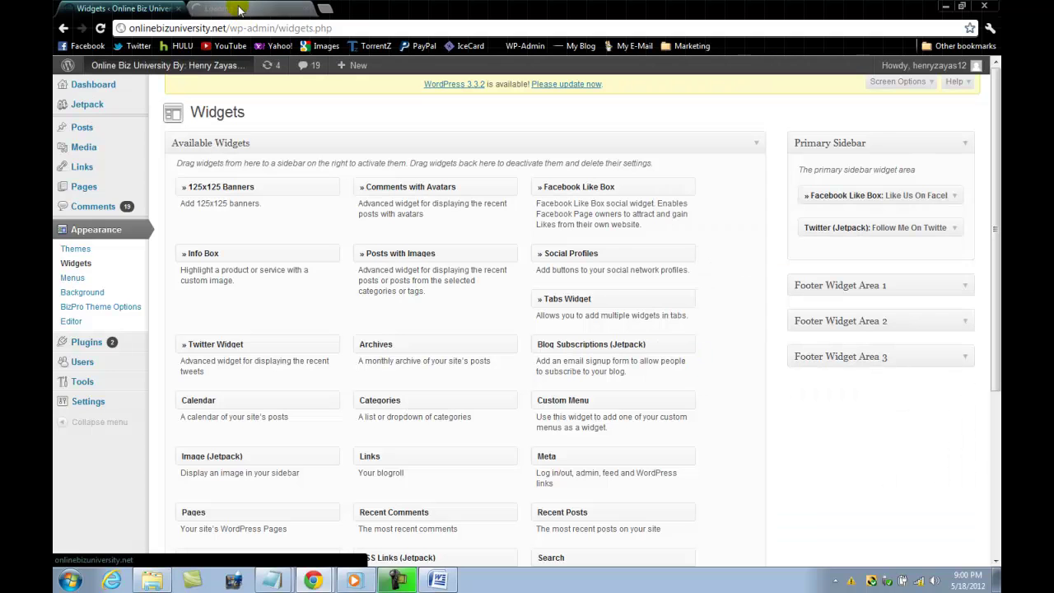
pyautogui.click(239, 10)
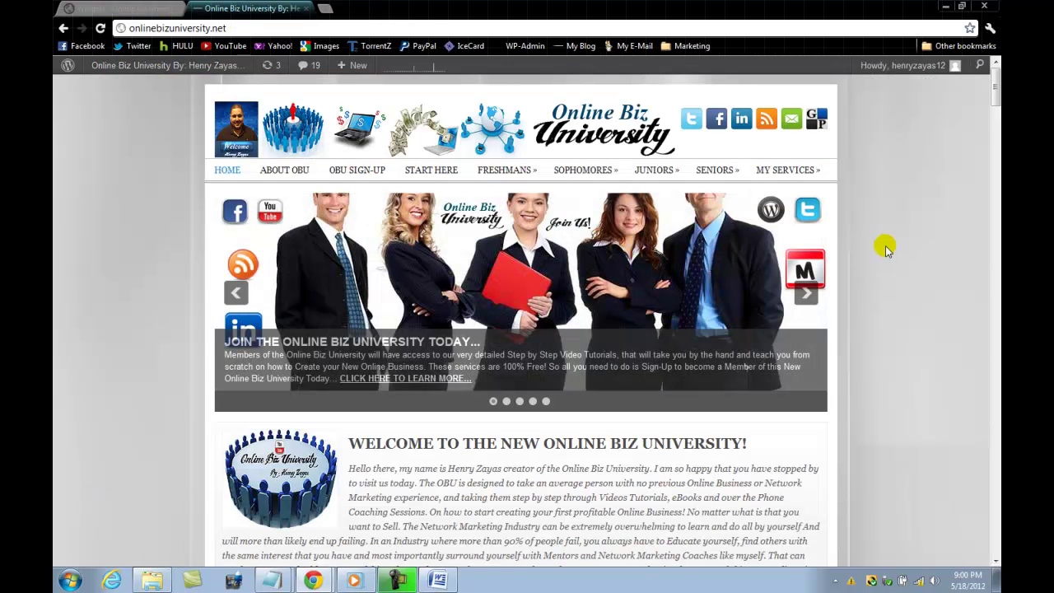
pyautogui.scroll(-8, 886, 250)
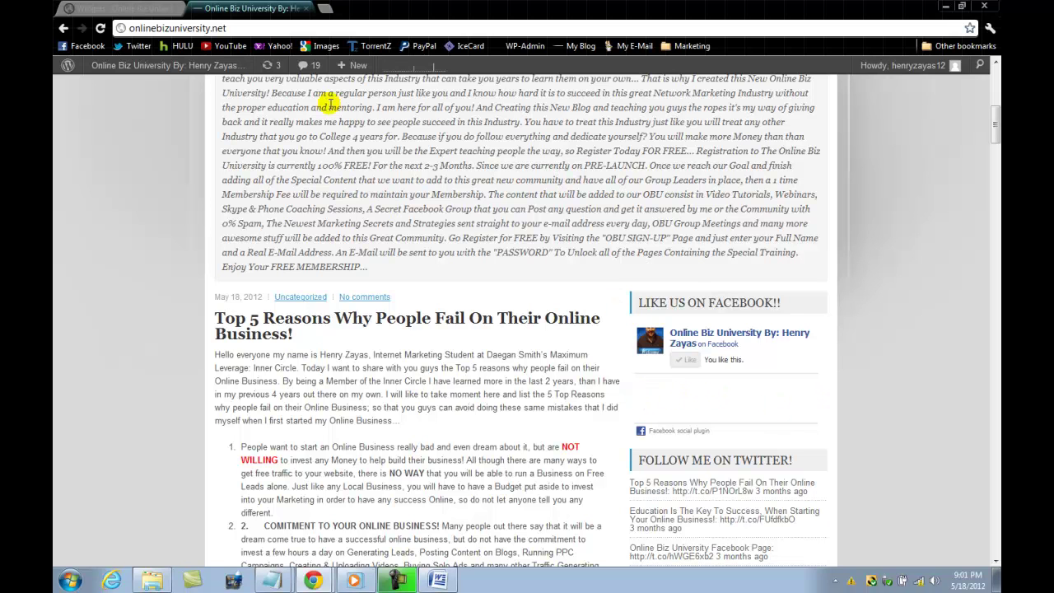
pyautogui.click(307, 9)
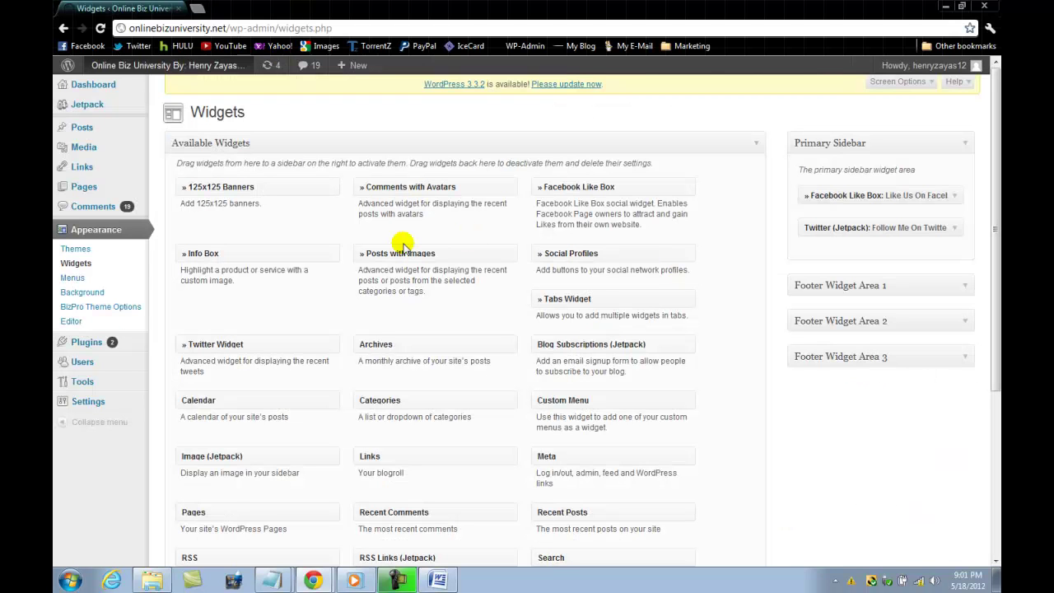
# Add the Search widget between the Facebook Like Box and Twitter widgets in the Primary Sidebar, and save it without a title.
pyautogui.scroll(-3, 403, 244)
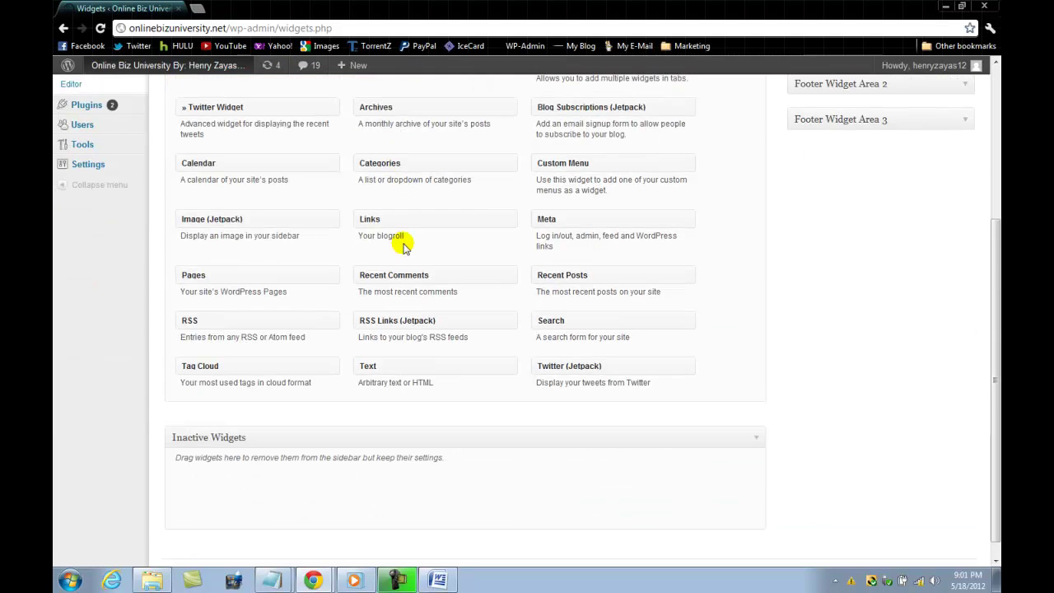
pyautogui.moveTo(560, 320); pyautogui.dragTo(849, 243)
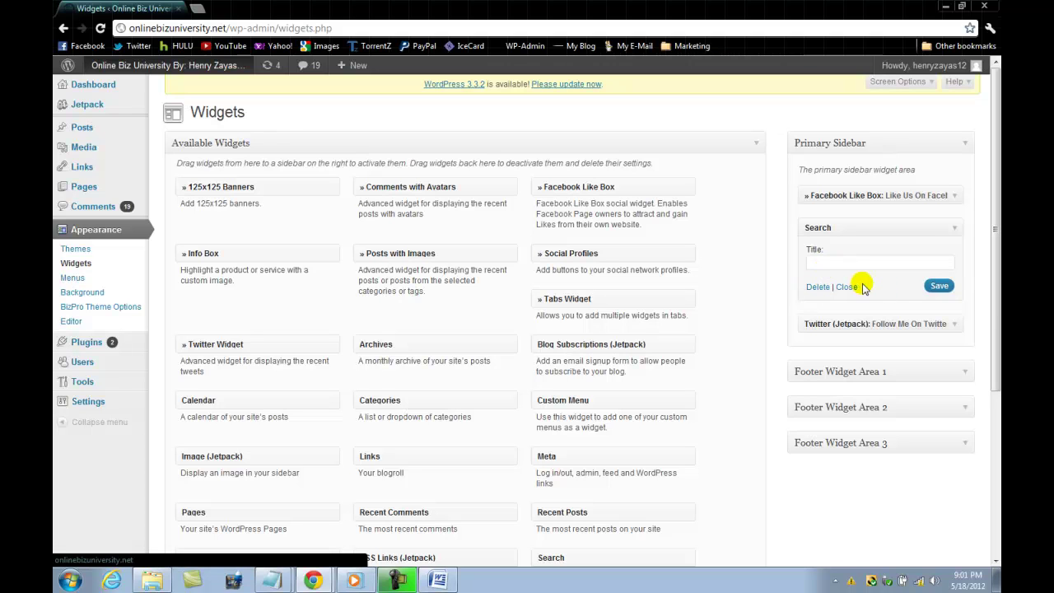
pyautogui.click(939, 288)
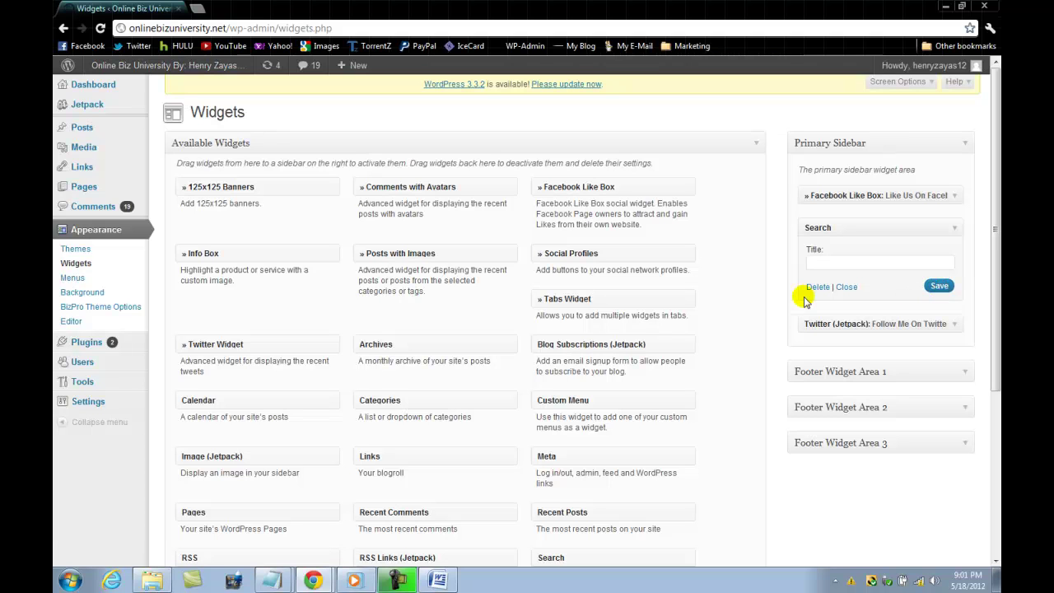
pyautogui.click(847, 287)
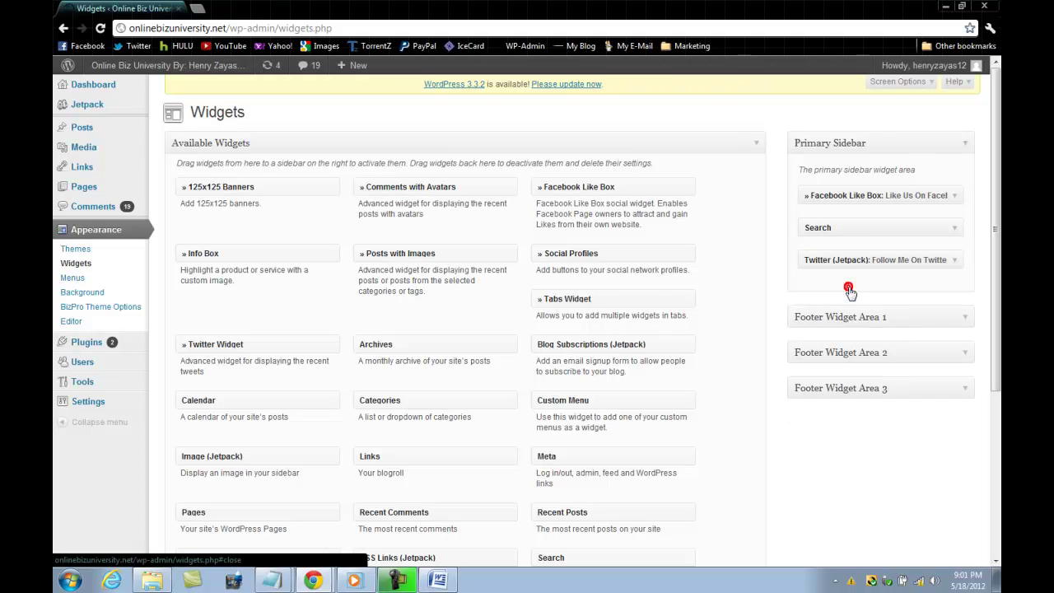
# Check the widget order in the Notepad notes and add an untitled Categories widget below Search in the Primary Sidebar, saving it.
pyautogui.click(273, 581)
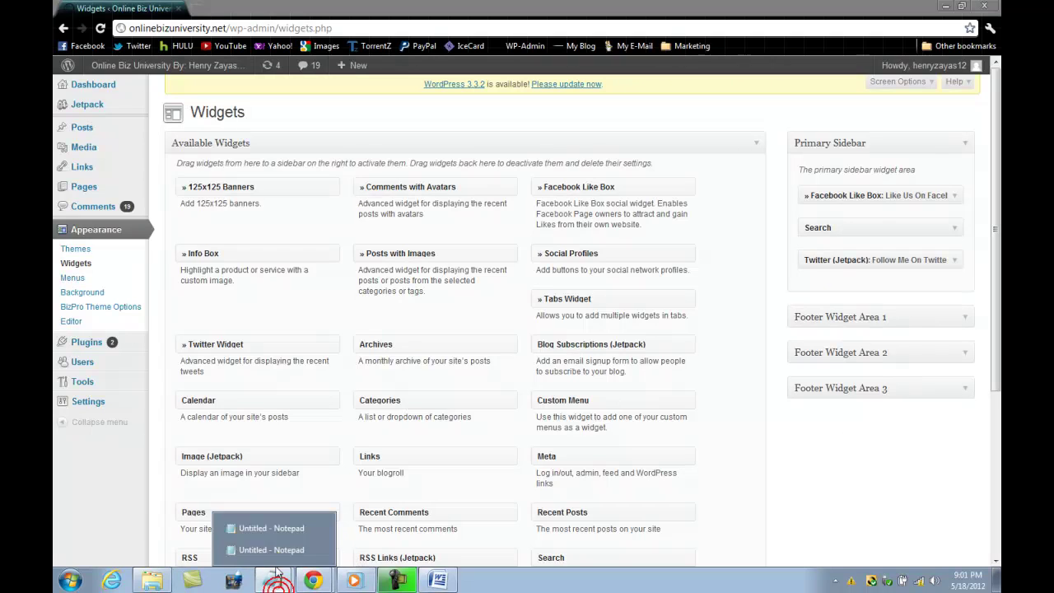
pyautogui.click(275, 551)
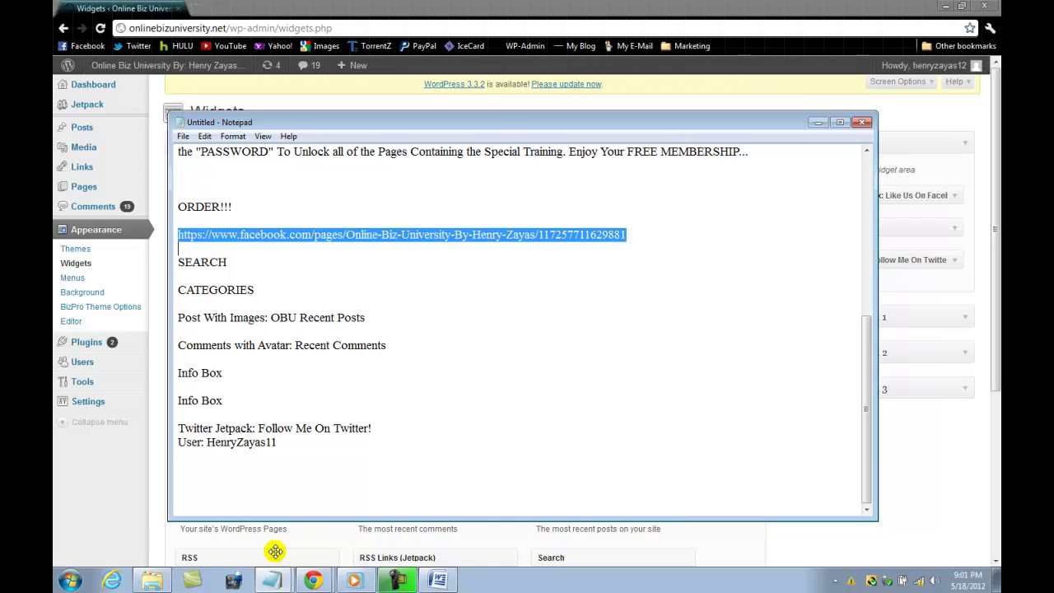
pyautogui.click(275, 551)
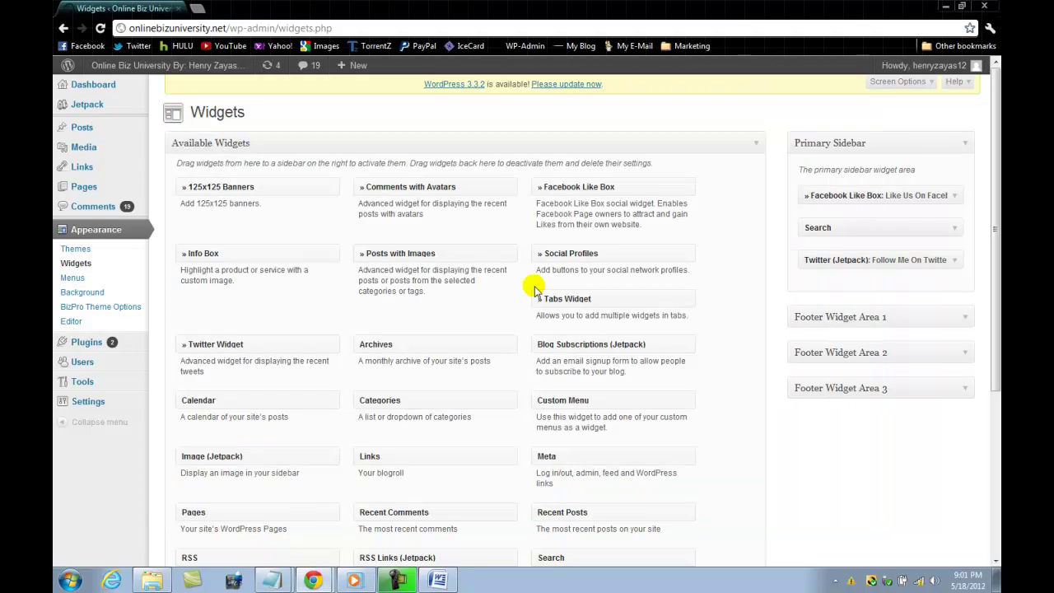
pyautogui.moveTo(381, 401); pyautogui.dragTo(835, 255)
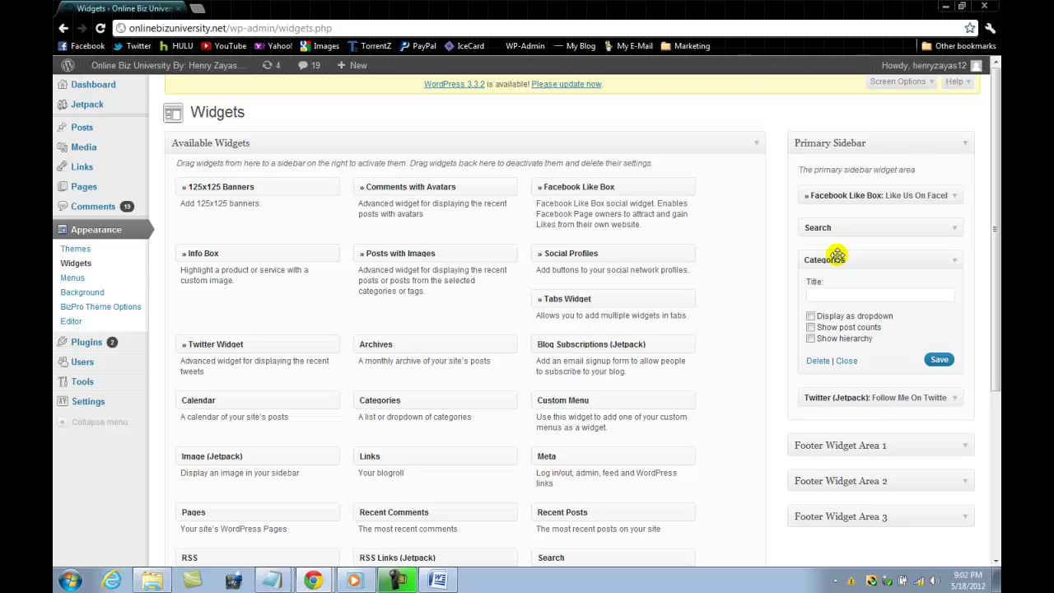
pyautogui.click(838, 295)
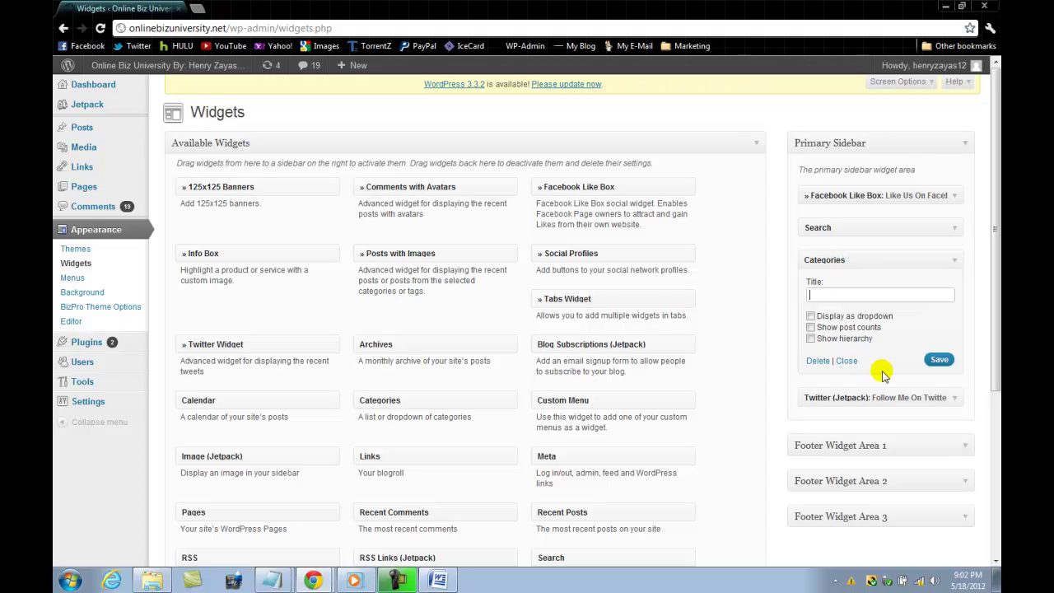
pyautogui.click(939, 361)
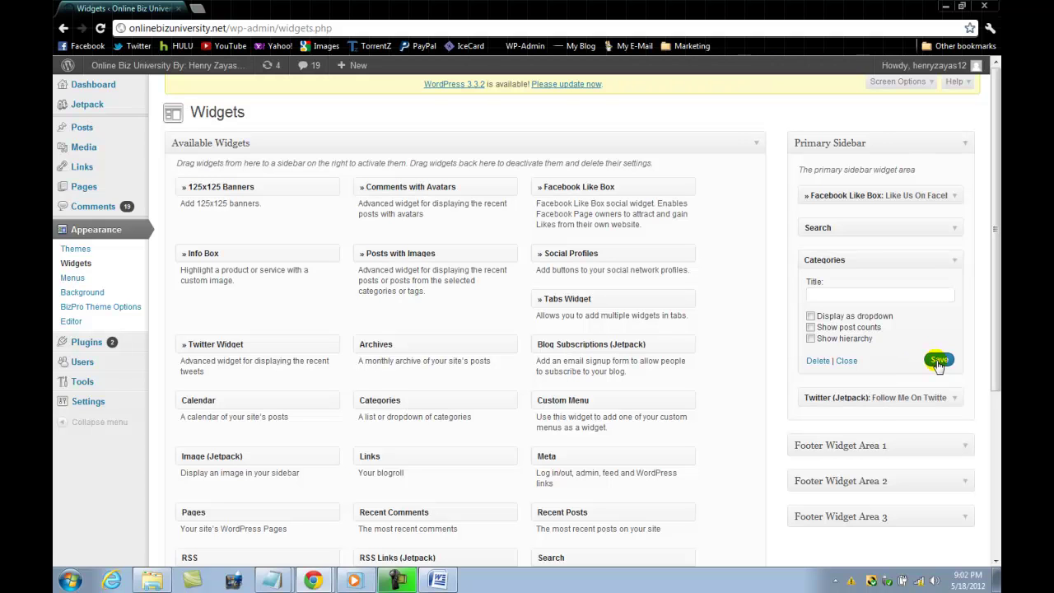
pyautogui.click(846, 363)
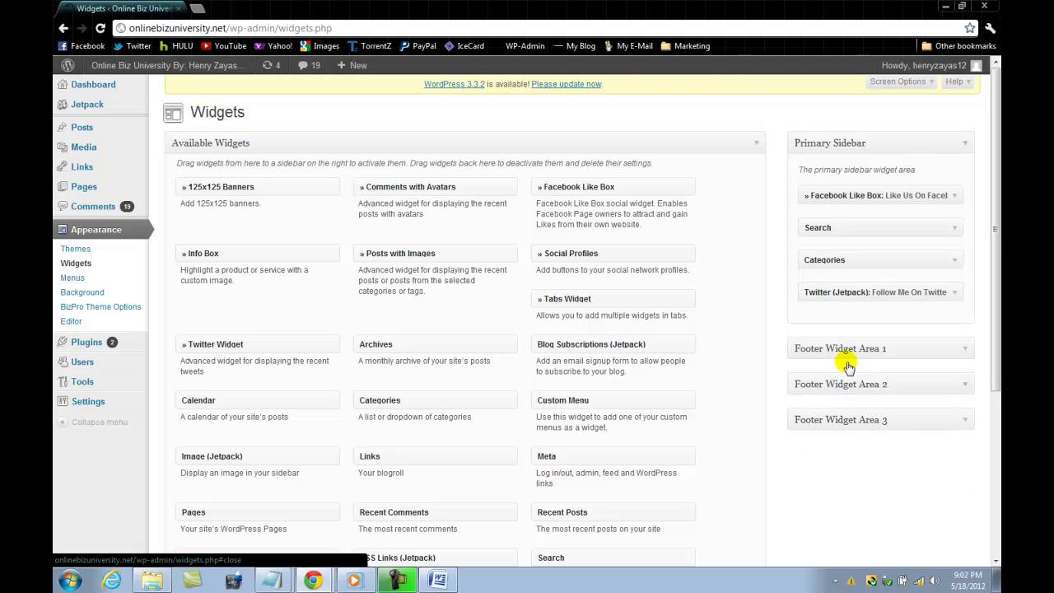
# Add the Posts with Images widget between Categories and Twitter in the Primary Sidebar.
pyautogui.scroll(-1, 337, 383)
pyautogui.scroll(1, 337, 384)
pyautogui.scroll(-2, 337, 383)
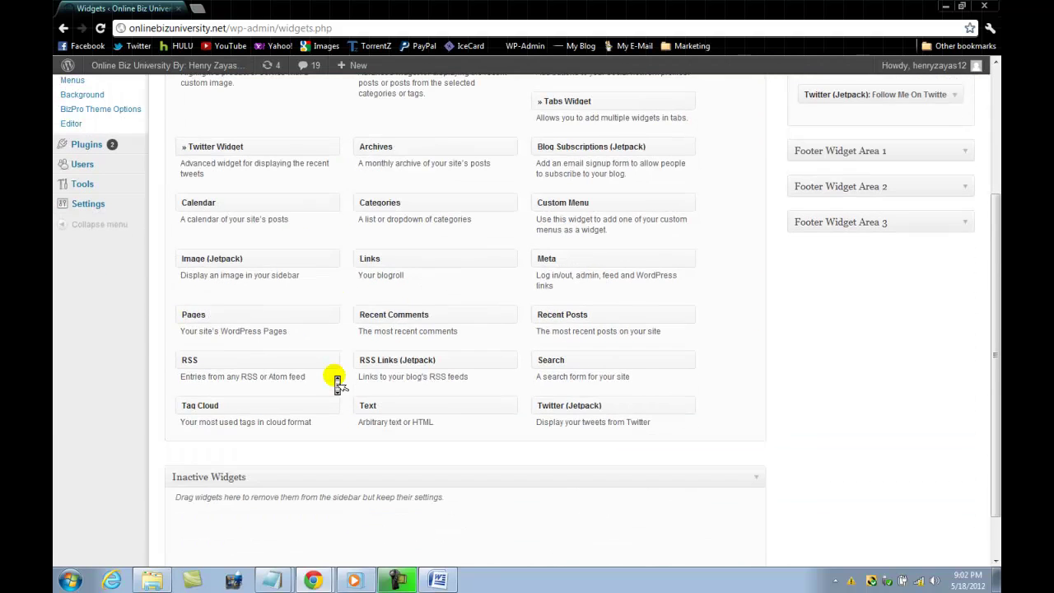
pyautogui.scroll(2, 337, 384)
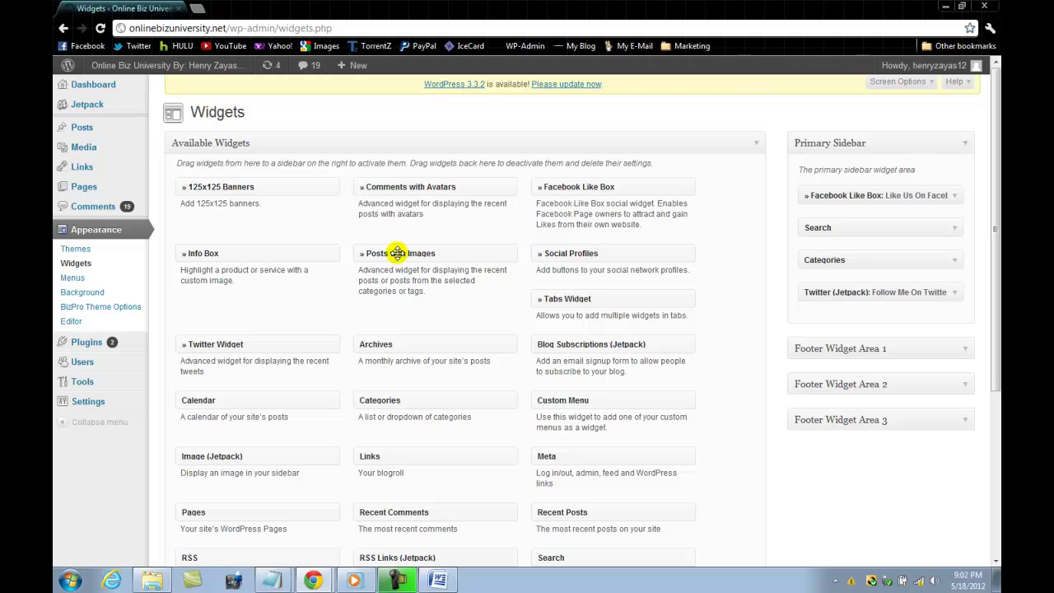
pyautogui.moveTo(405, 254); pyautogui.dragTo(847, 291)
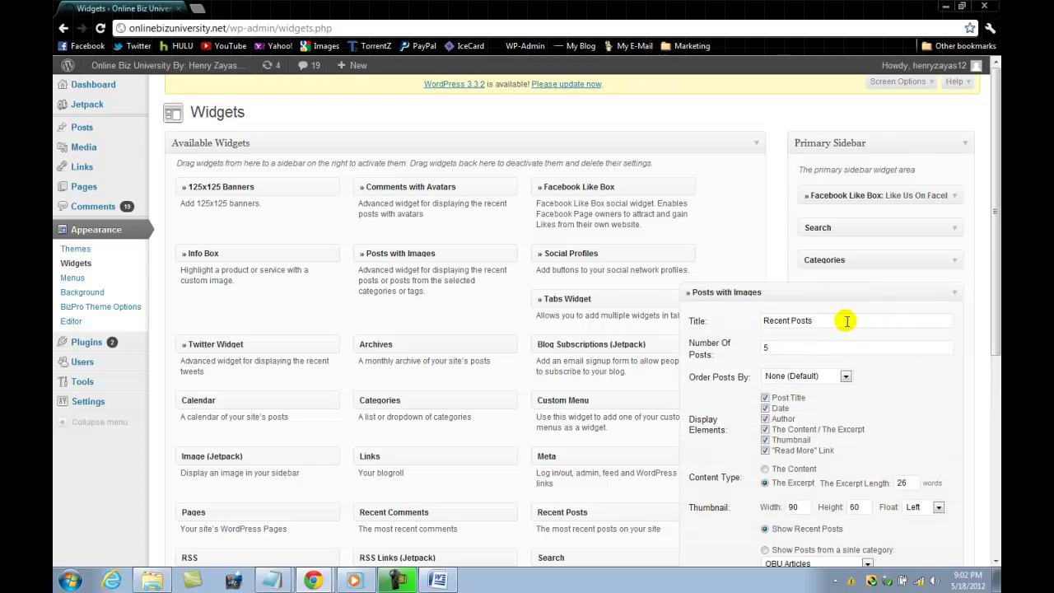
# Keep the Posts with Images widget titled Recent Posts with 5 posts, save it, and close its settings.
pyautogui.moveTo(995, 316); pyautogui.dragTo(996, 380)
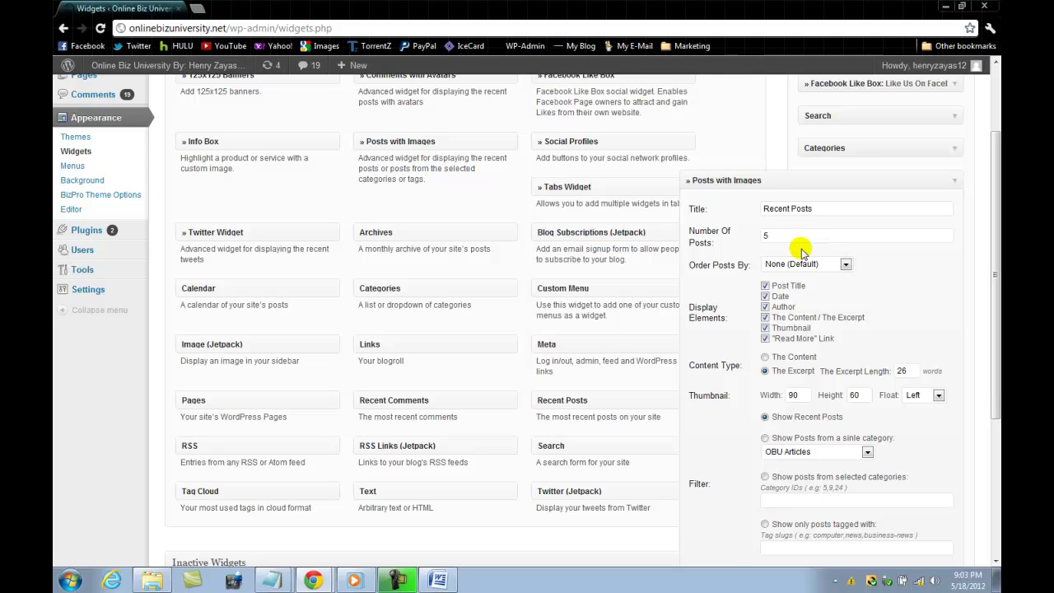
pyautogui.click(771, 235)
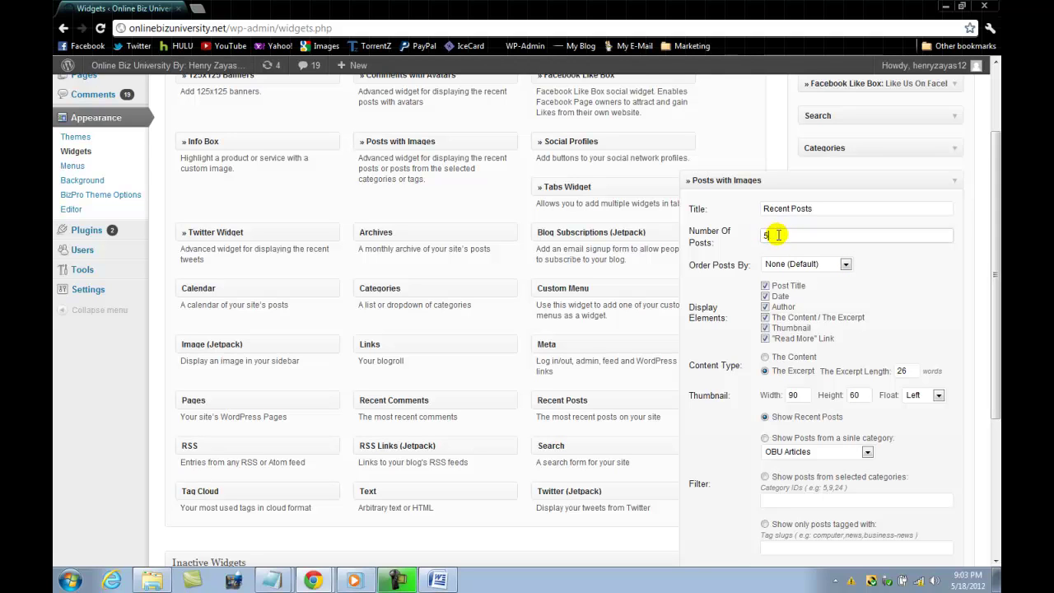
pyautogui.click(777, 235)
pyautogui.click(778, 234)
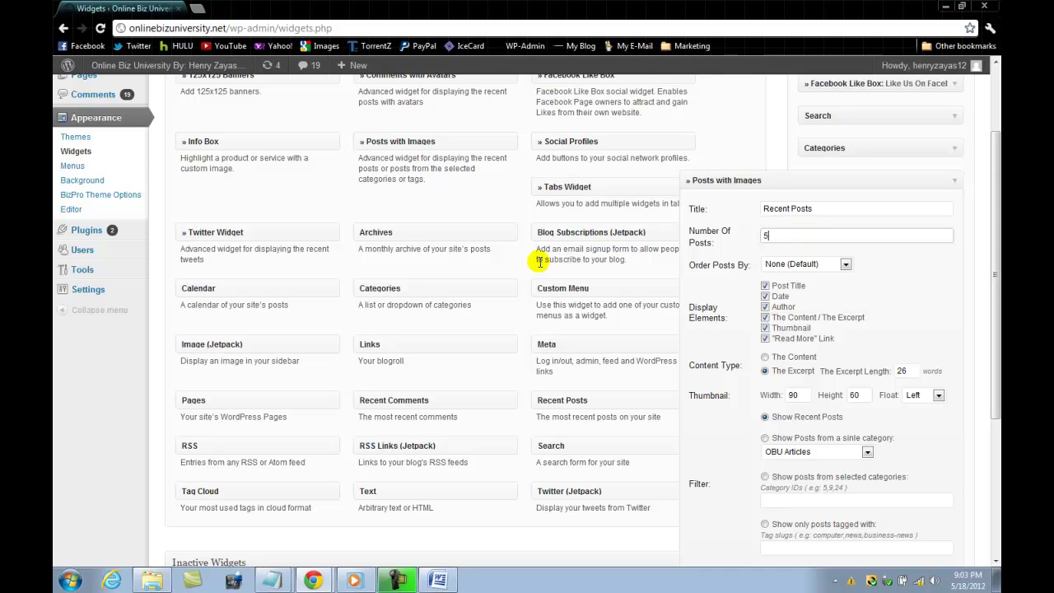
pyautogui.click(789, 235)
pyautogui.click(789, 235)
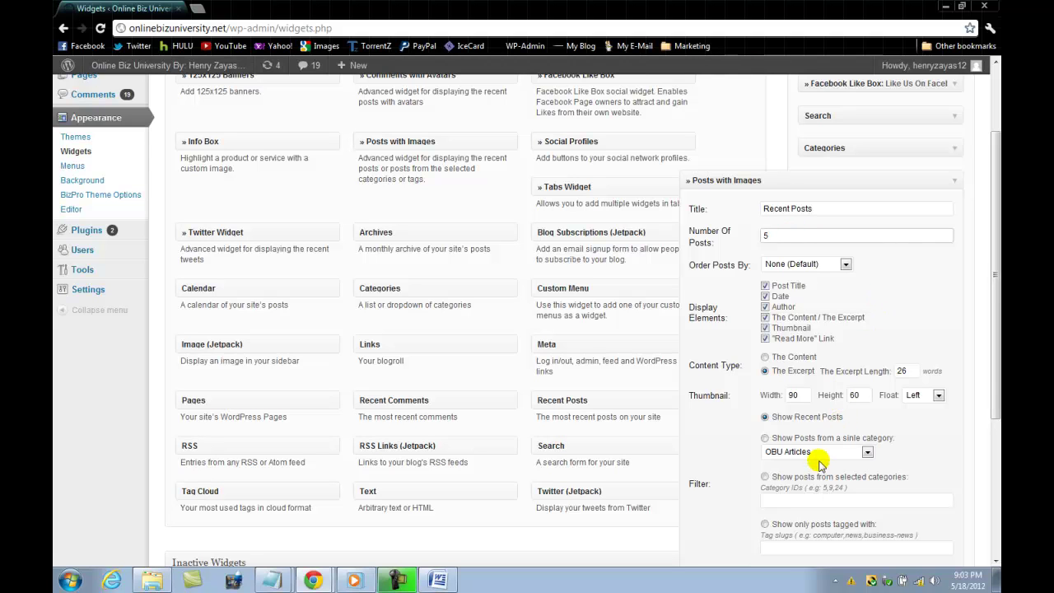
pyautogui.moveTo(996, 373); pyautogui.dragTo(996, 416)
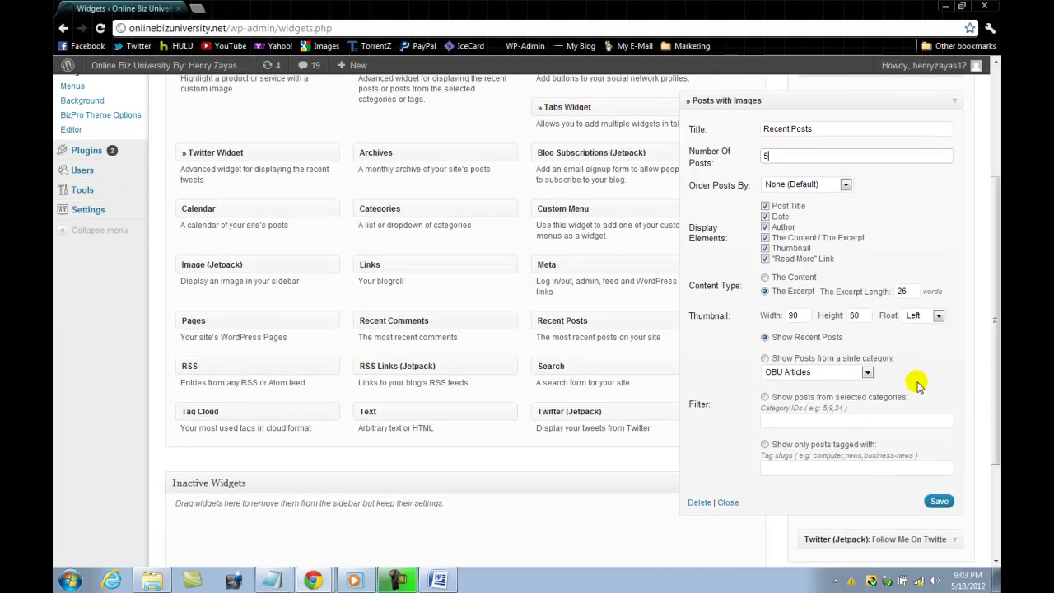
pyautogui.click(939, 501)
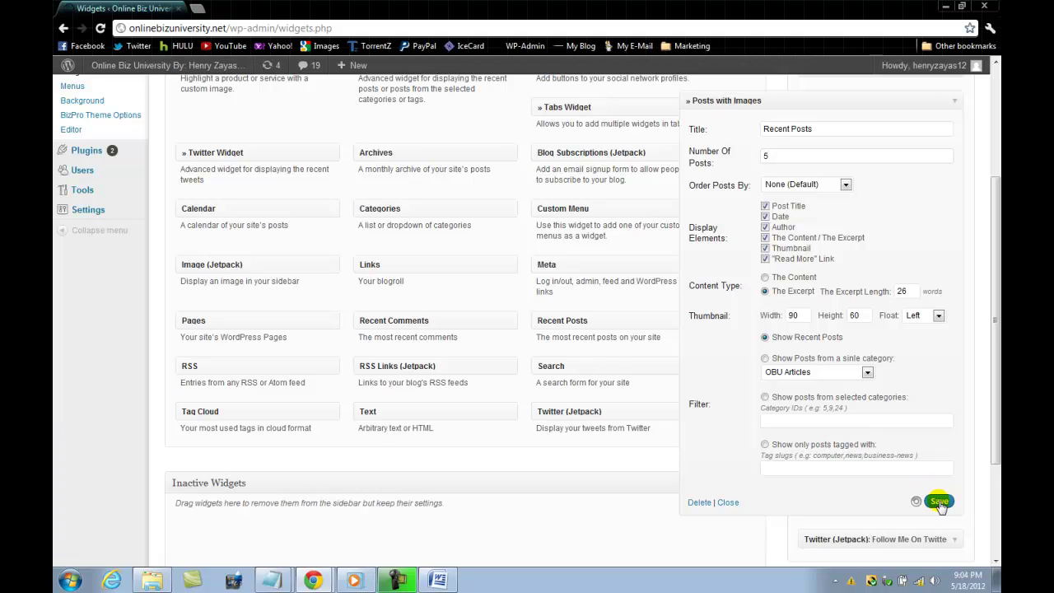
pyautogui.click(939, 501)
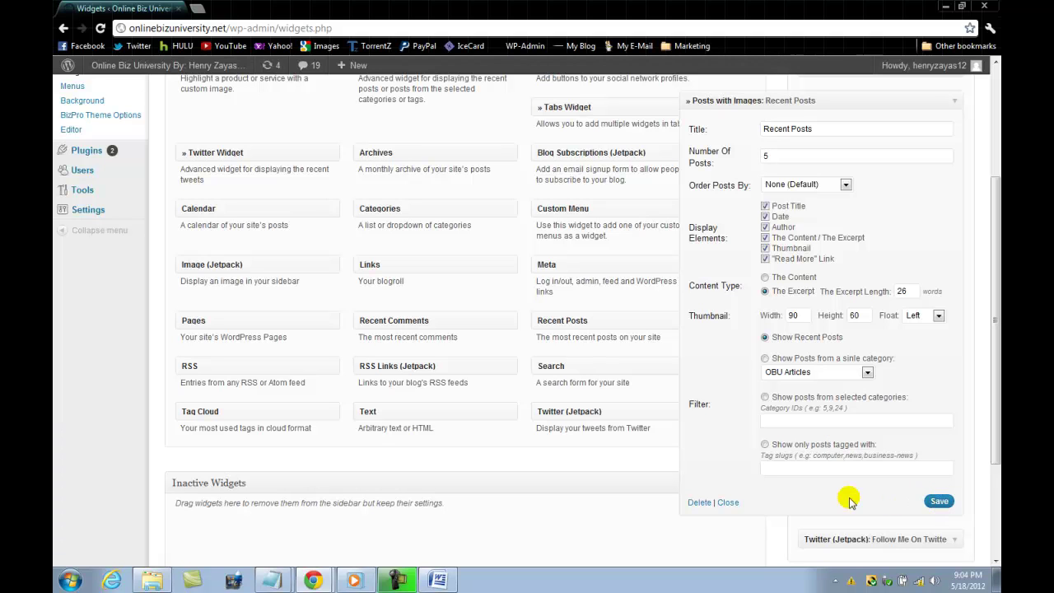
pyautogui.click(728, 503)
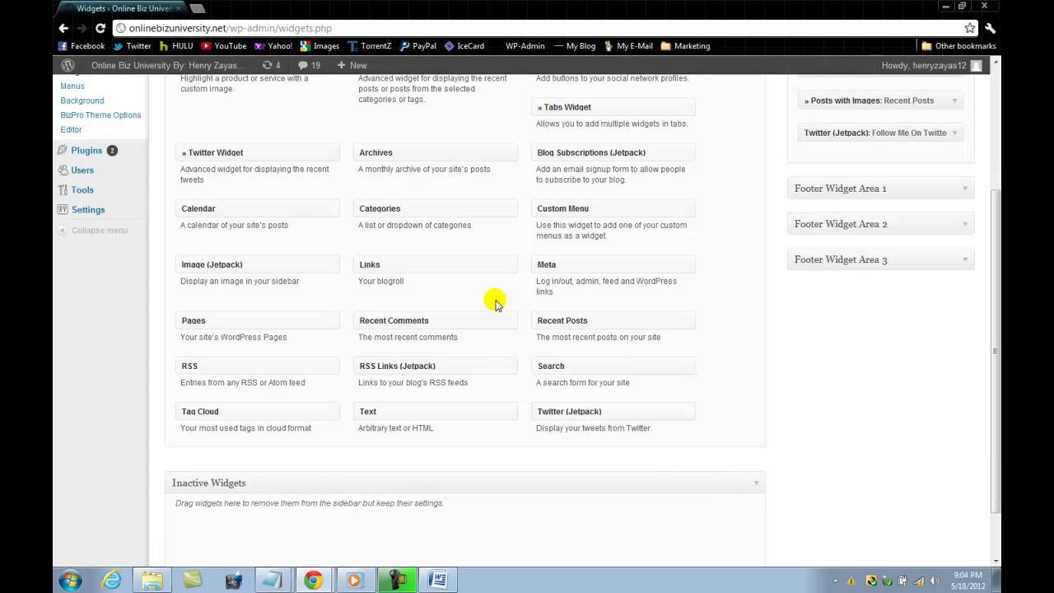
# Add the Comments with Avatars widget between Posts with Images and Twitter in the Primary Sidebar, save its default settings, and close it.
pyautogui.scroll(3, 482, 252)
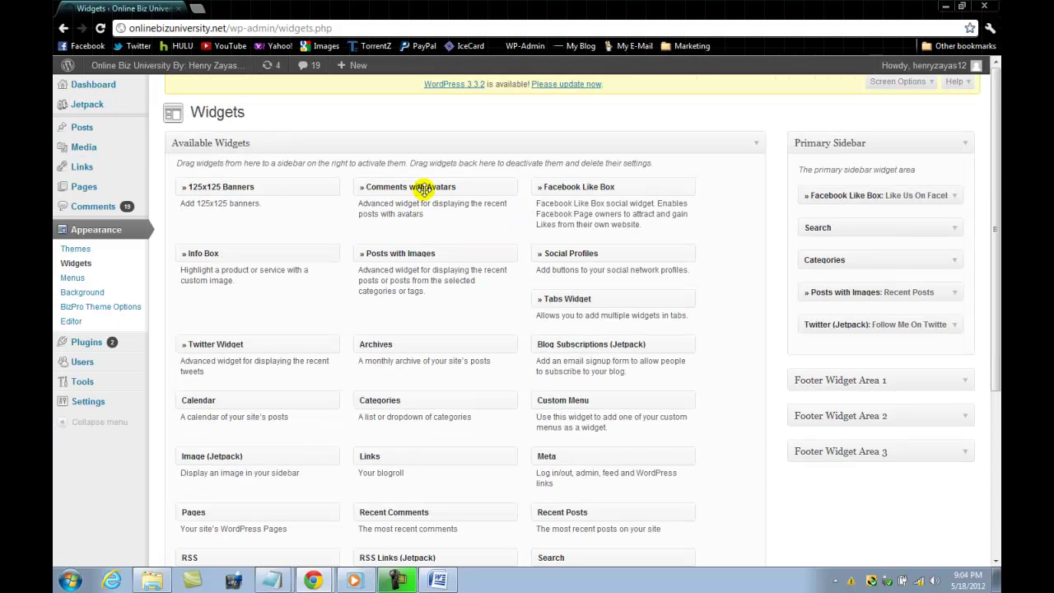
pyautogui.moveTo(413, 190); pyautogui.dragTo(857, 317)
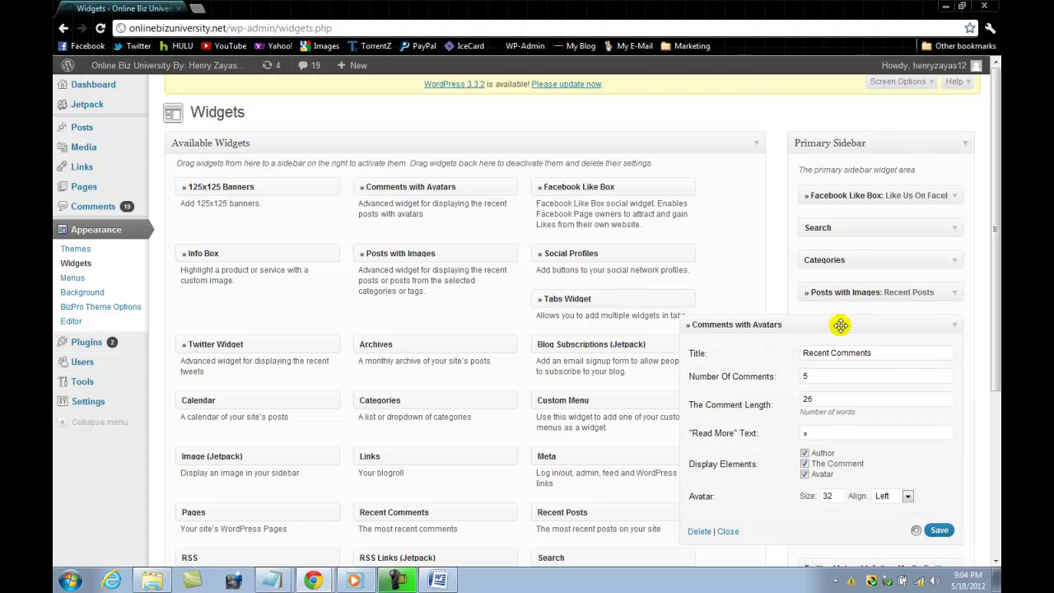
pyautogui.scroll(-1, 906, 329)
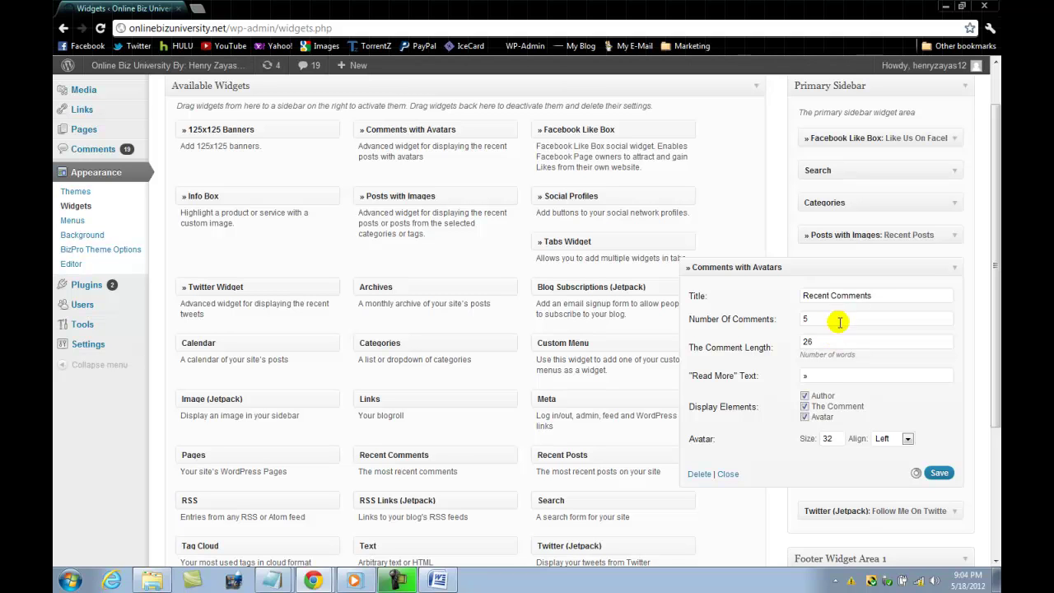
pyautogui.click(940, 475)
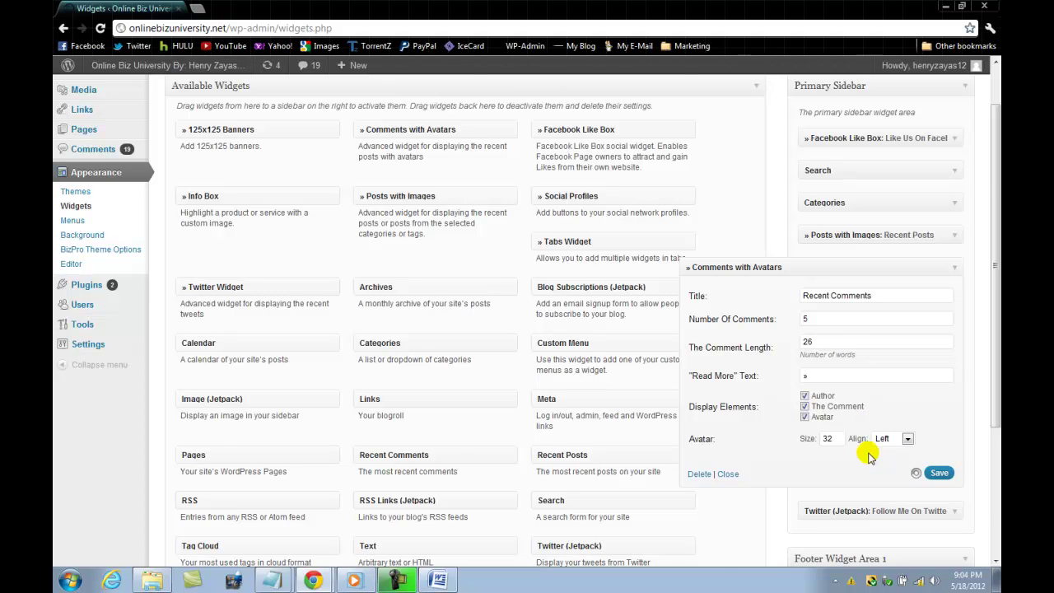
pyautogui.scroll(-3, 869, 457)
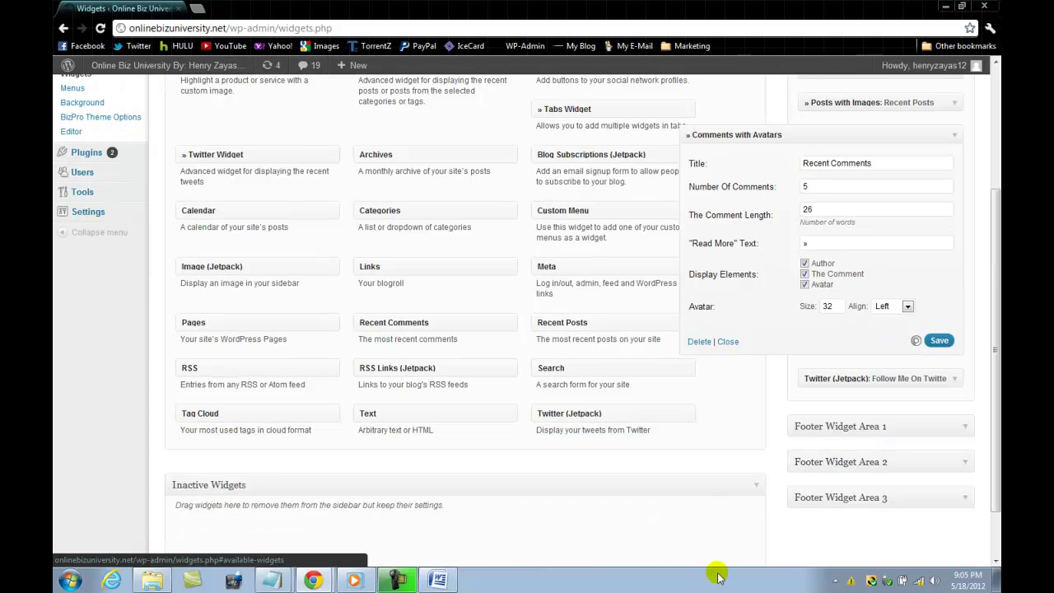
pyautogui.click(723, 342)
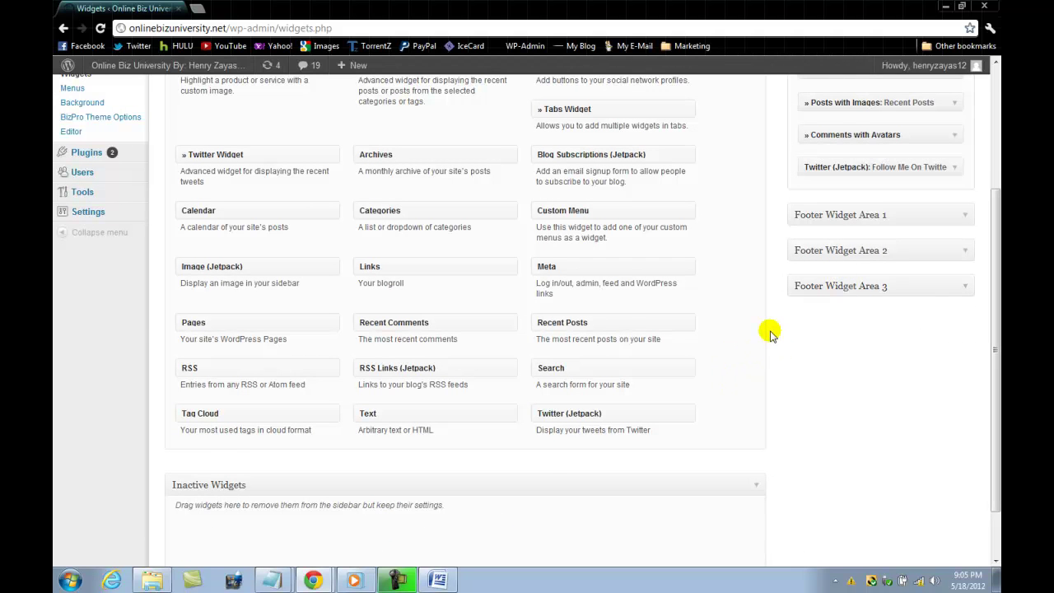
# Open the live site in a separate tab, review the homepage sidebar from the Facebook box down to Twitter, and return to the widgets page.
pyautogui.scroll(5, 773, 337)
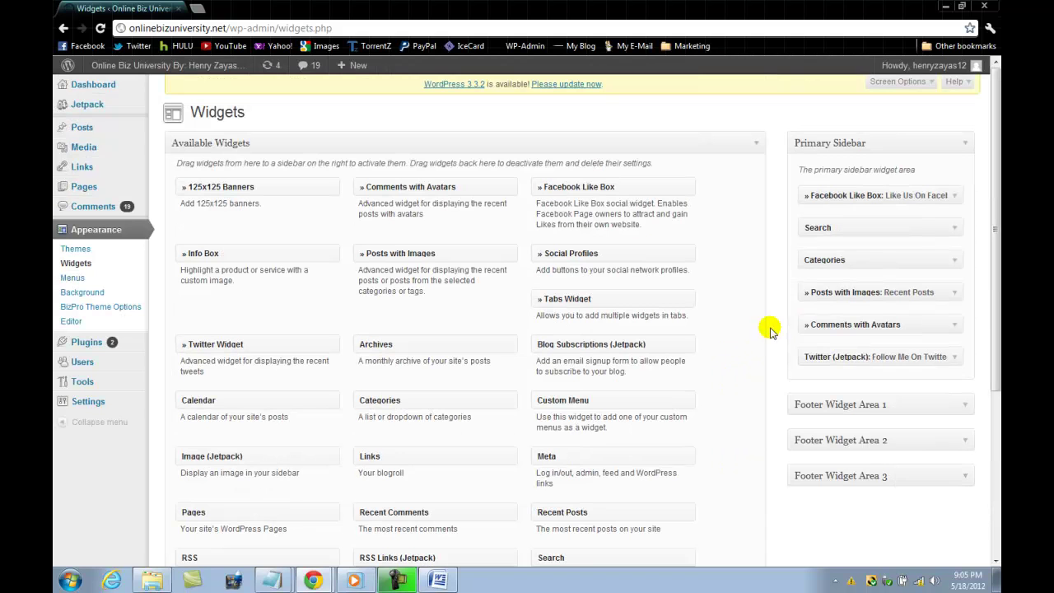
pyautogui.rightClick(161, 70)
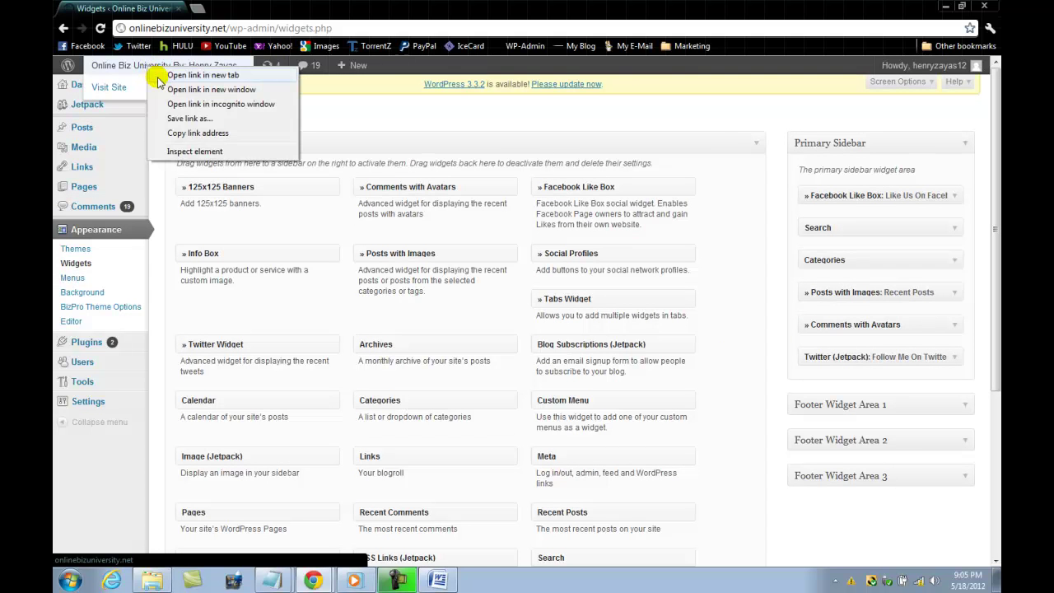
pyautogui.click(161, 75)
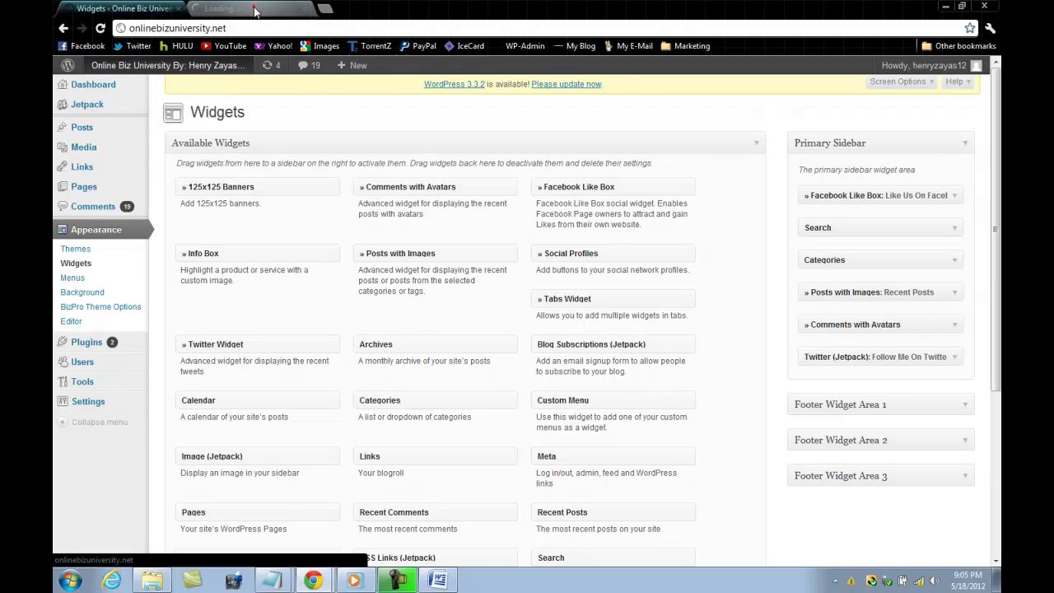
pyautogui.click(255, 10)
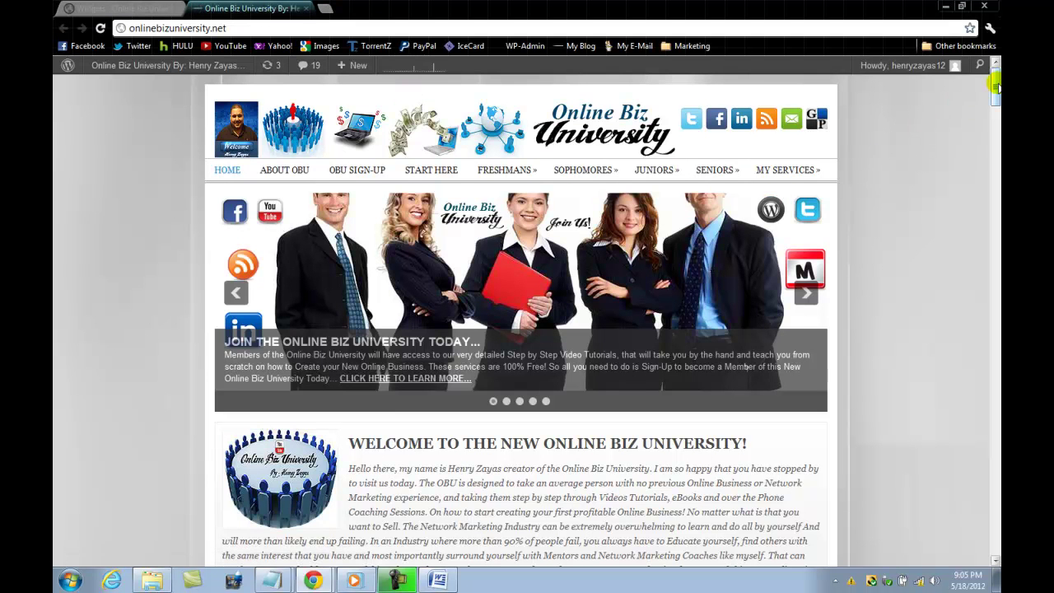
pyautogui.moveTo(996, 84); pyautogui.dragTo(995, 145)
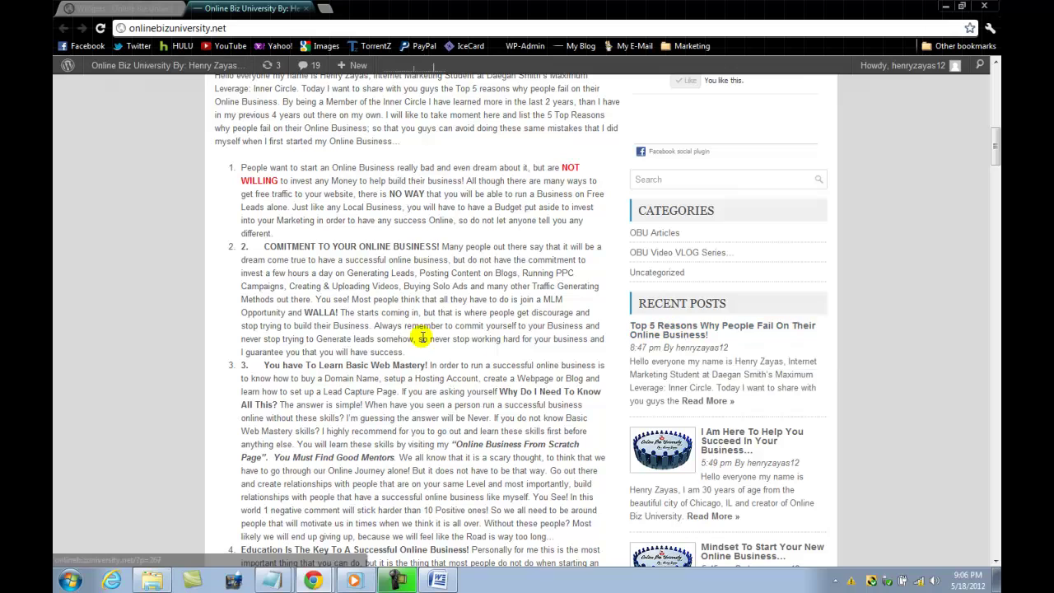
pyautogui.scroll(3, 420, 306)
pyautogui.scroll(-6, 418, 305)
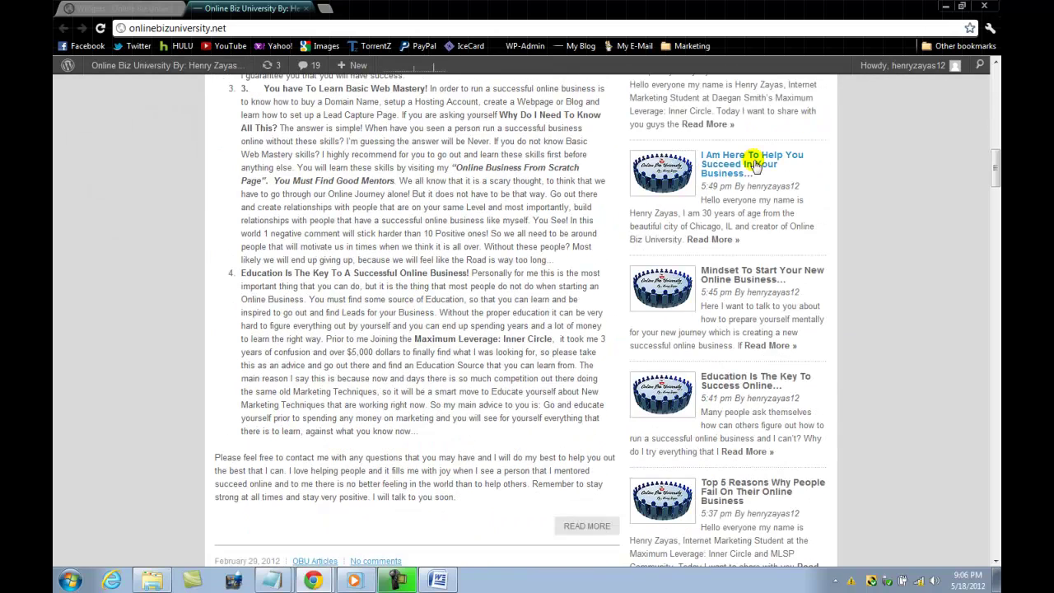
pyautogui.scroll(-3, 743, 336)
pyautogui.scroll(-2, 743, 336)
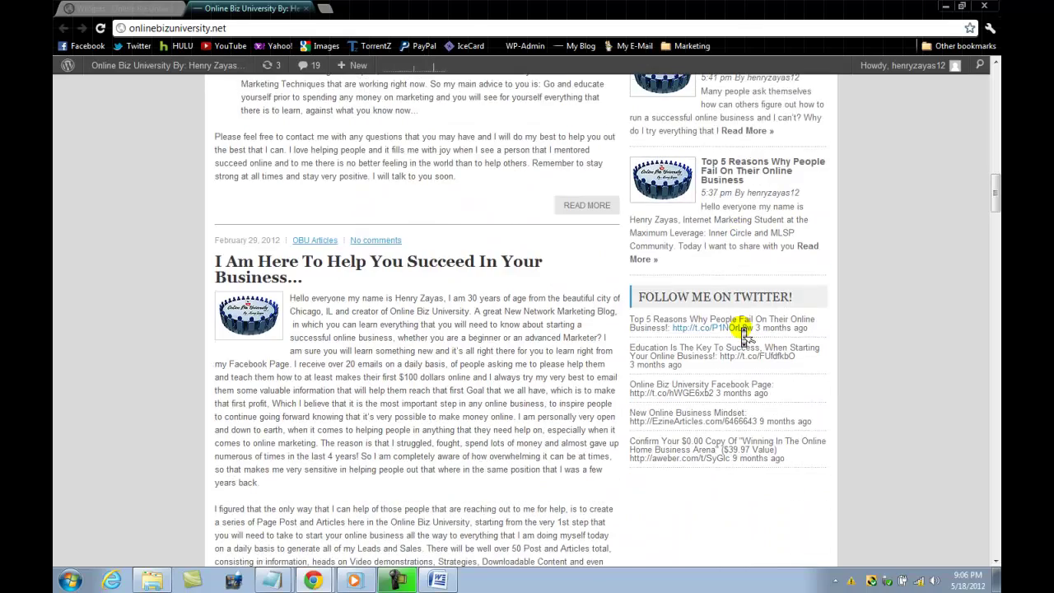
pyautogui.scroll(15, 744, 336)
pyautogui.scroll(4, 744, 336)
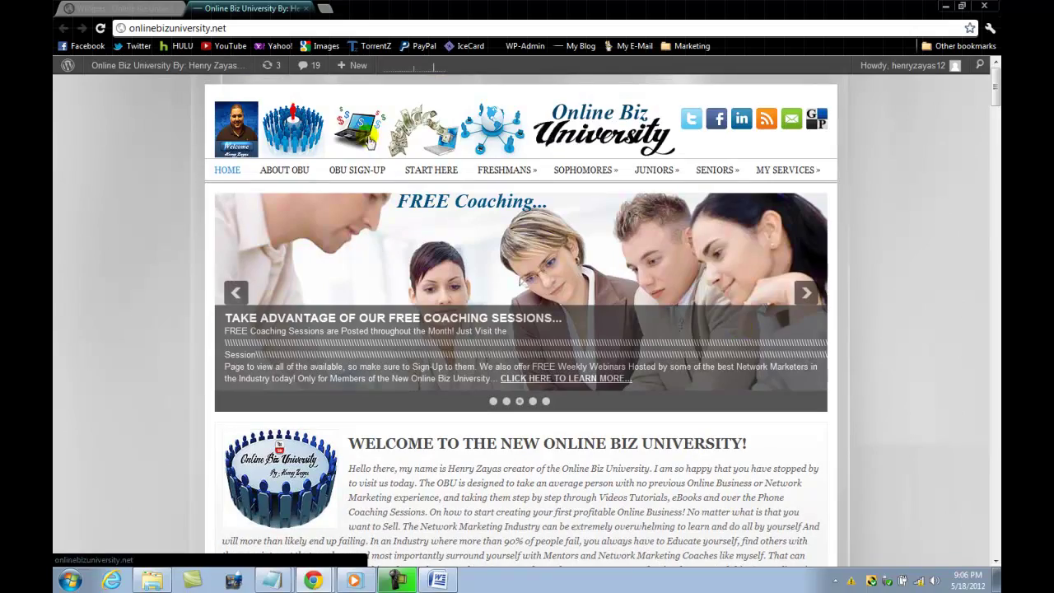
pyautogui.click(305, 8)
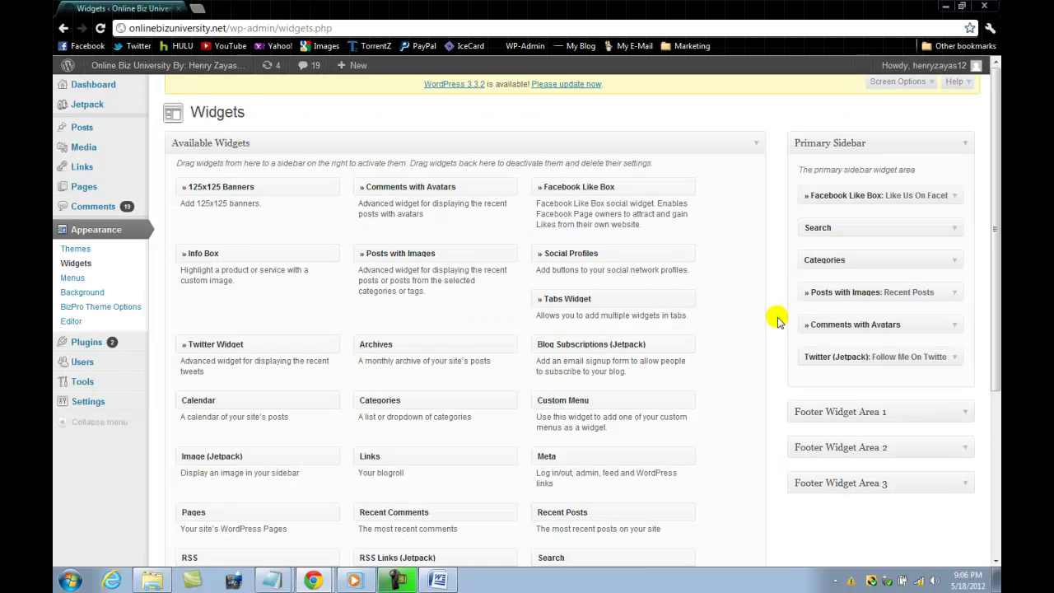
# Add two Info Box widgets to the Primary Sidebar, one above and one below the Twitter widget, and collapse their settings.
pyautogui.scroll(-3, 778, 320)
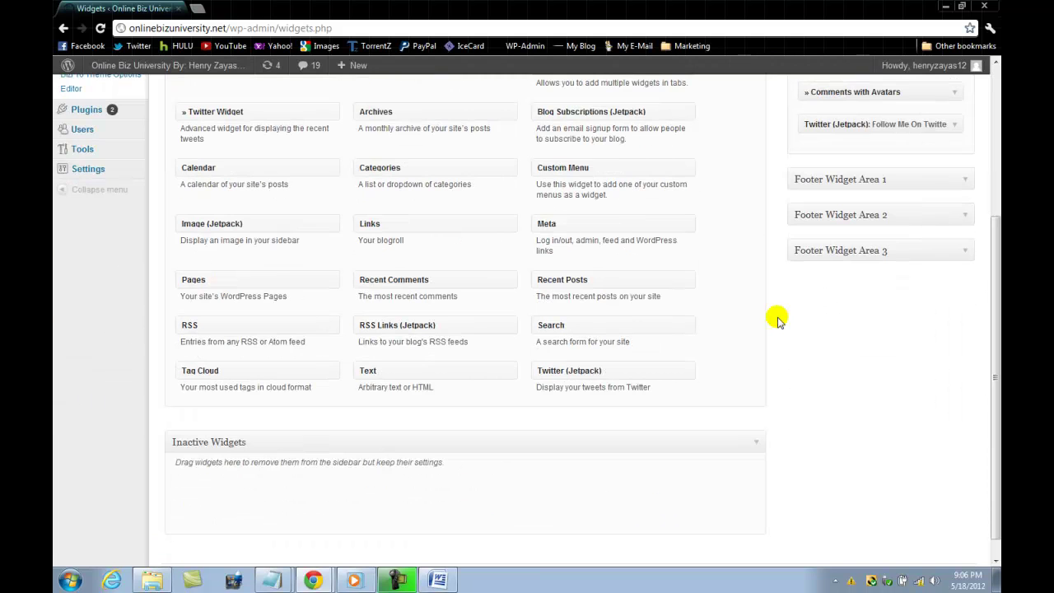
pyautogui.scroll(3, 778, 319)
pyautogui.scroll(-1, 779, 320)
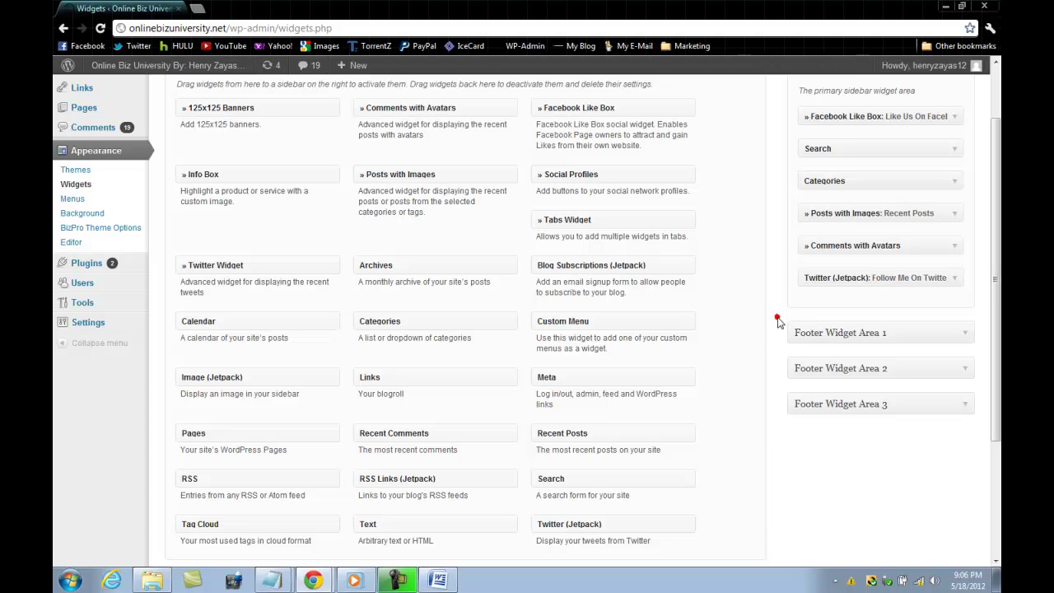
pyautogui.moveTo(997, 293); pyautogui.dragTo(994, 92)
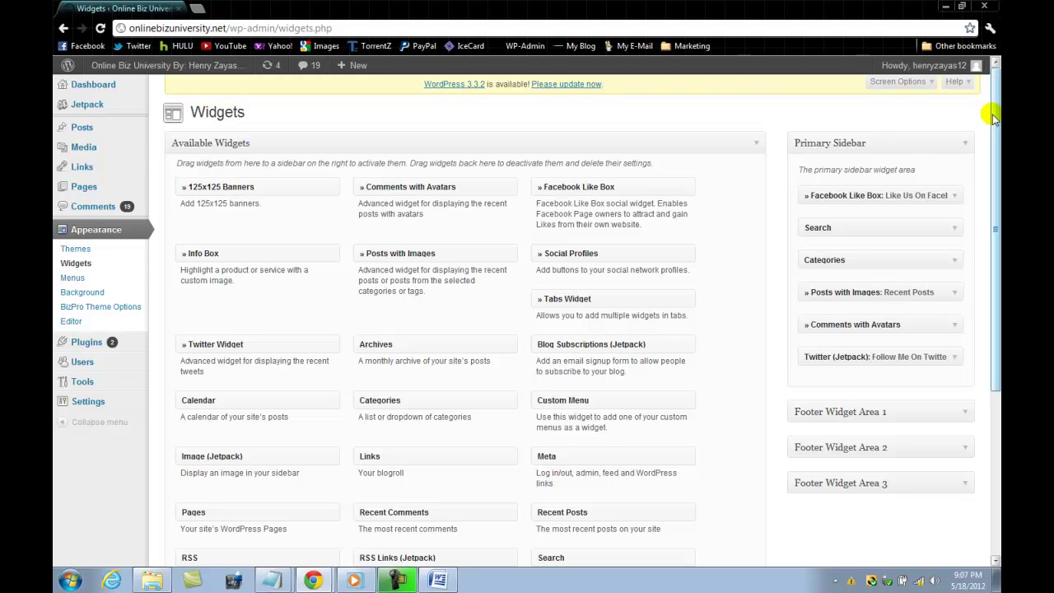
pyautogui.moveTo(993, 123); pyautogui.dragTo(994, 161)
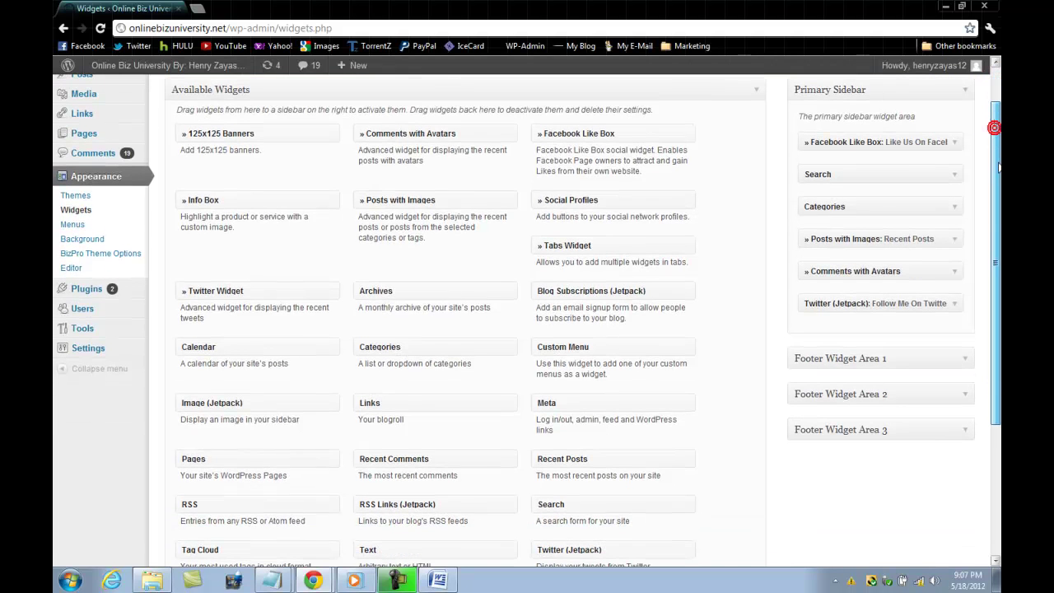
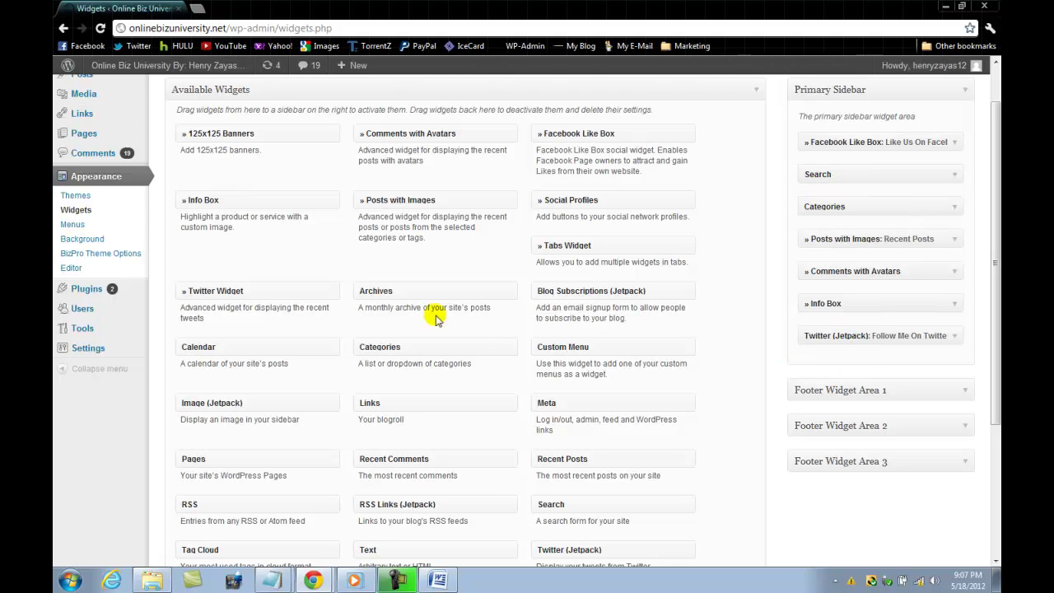
pyautogui.moveTo(224, 201); pyautogui.dragTo(865, 366)
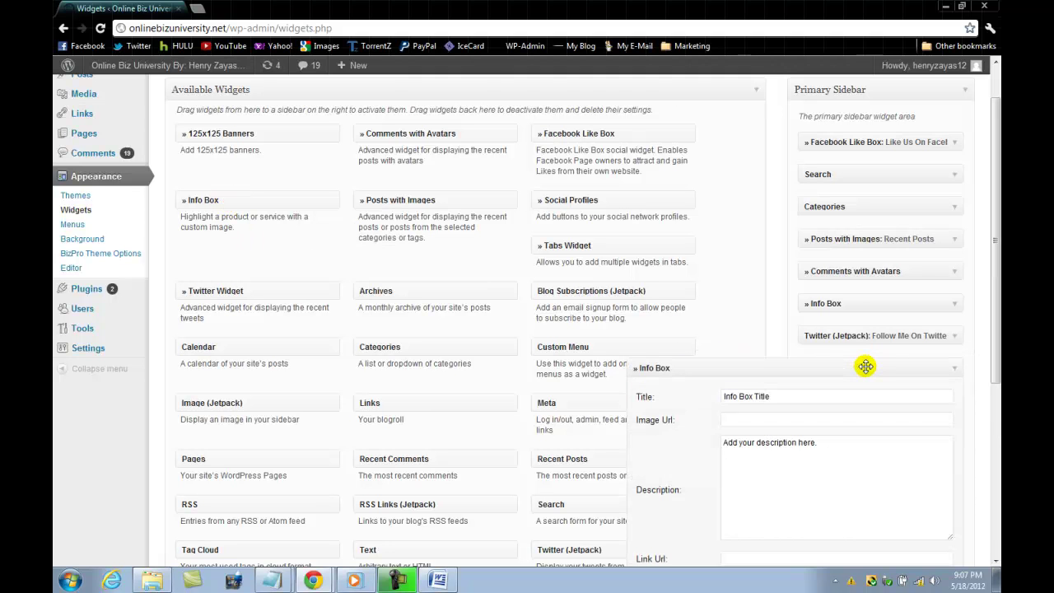
pyautogui.click(954, 368)
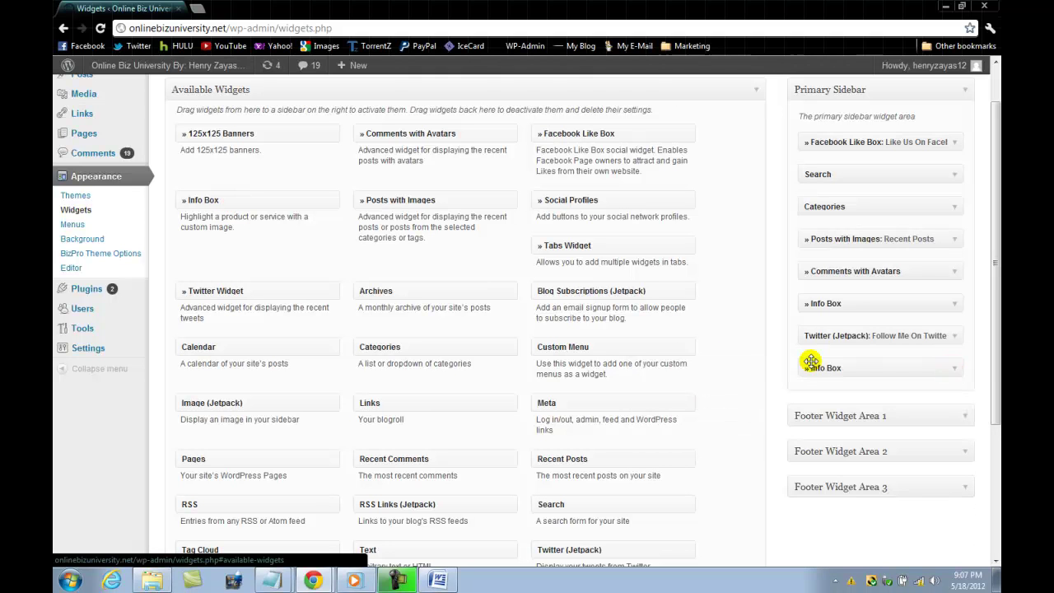
# Clear the placeholder title and description from the Info Box widget between Comments with Avatars and Twitter.
pyautogui.click(956, 303)
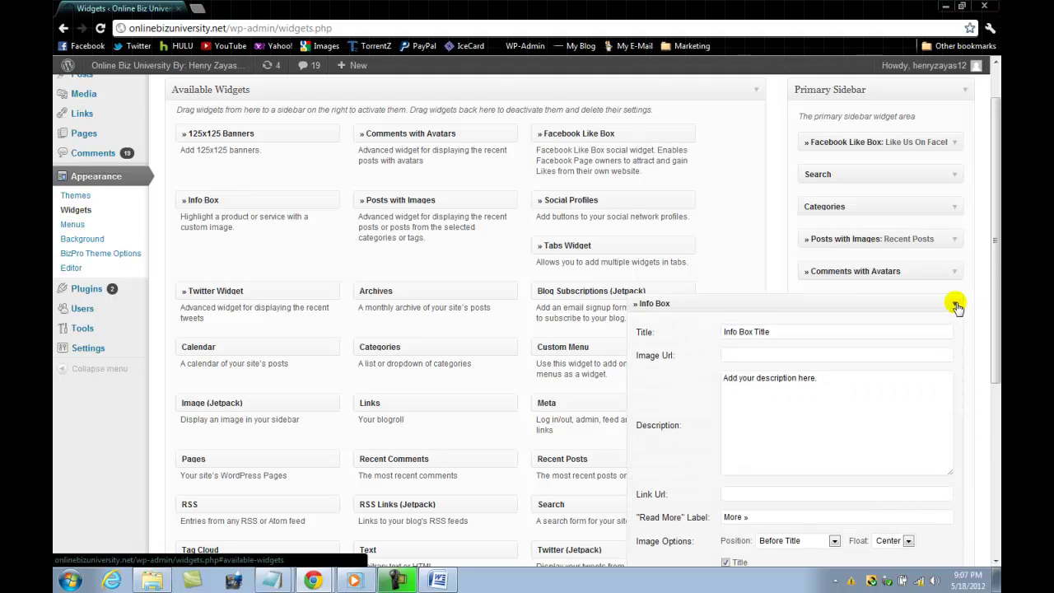
pyautogui.tripleClick(784, 329)
pyautogui.press('BackSpace')
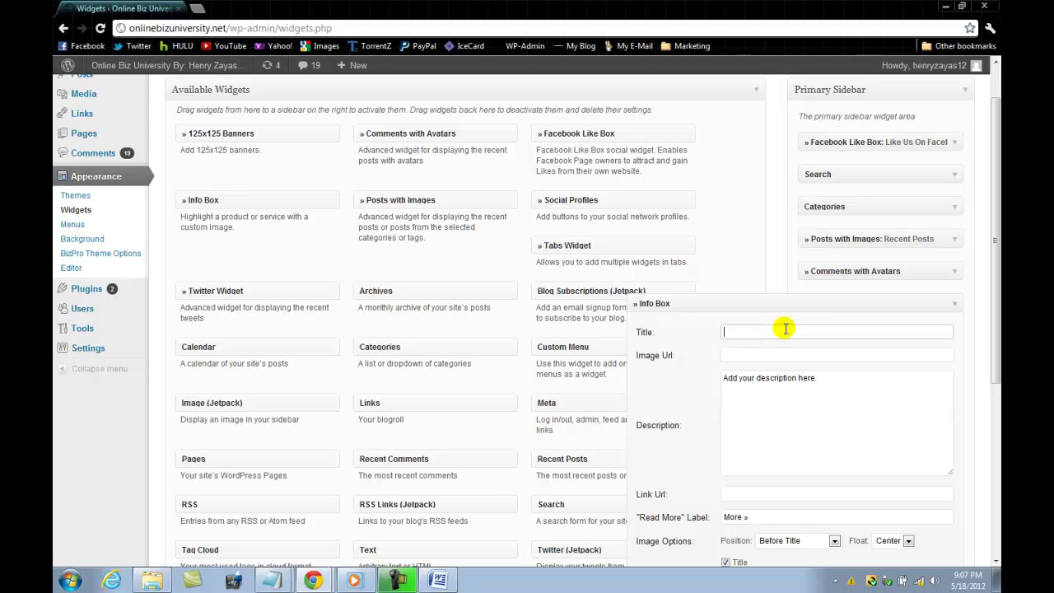
pyautogui.click(756, 356)
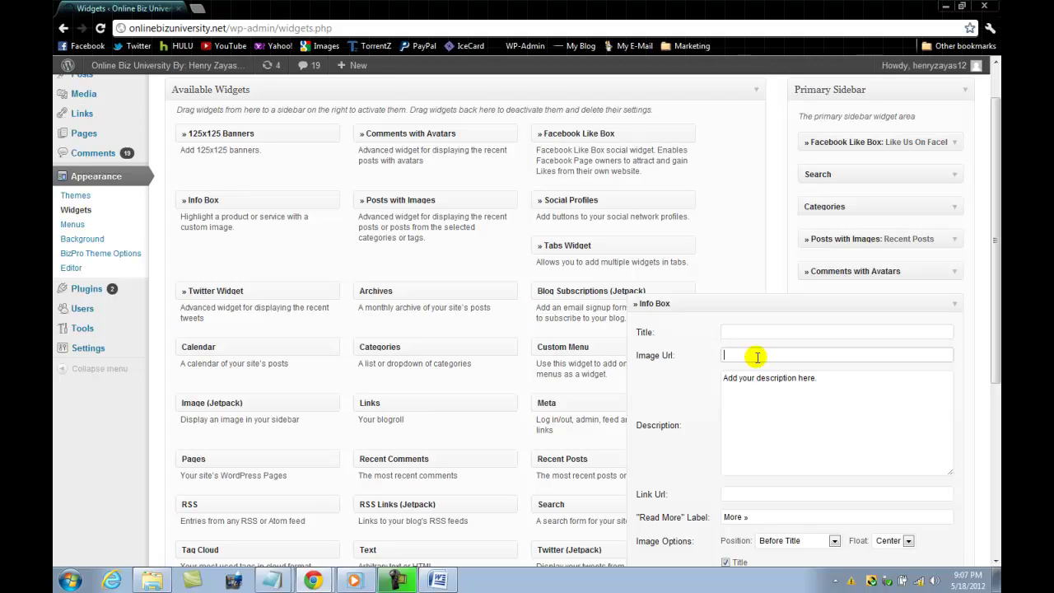
pyautogui.click(756, 356)
pyautogui.click(756, 356)
pyautogui.click(756, 356)
pyautogui.click(756, 356)
pyautogui.click(753, 405)
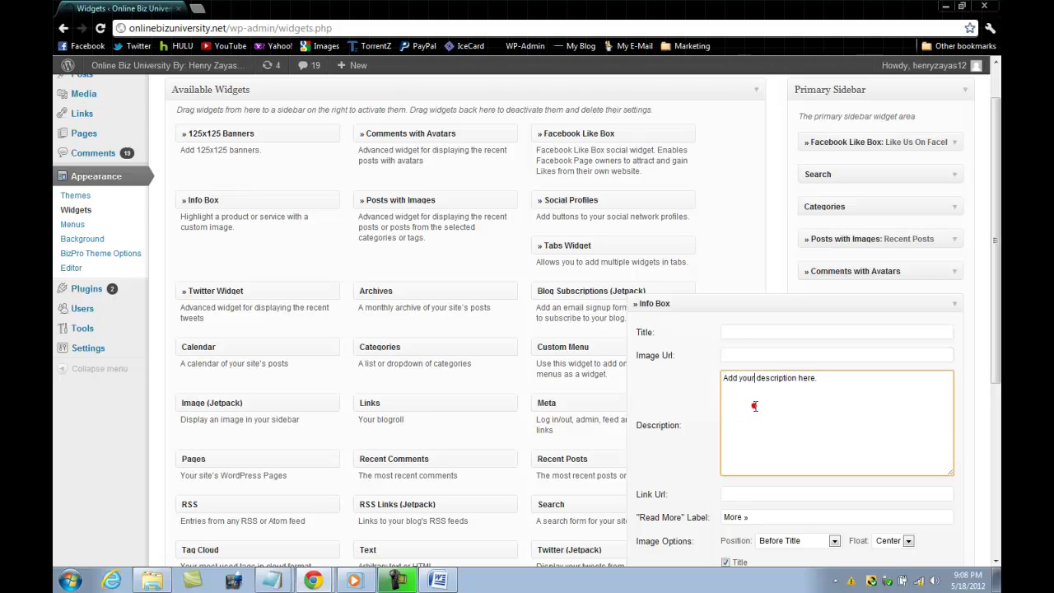
pyautogui.tripleClick(846, 375)
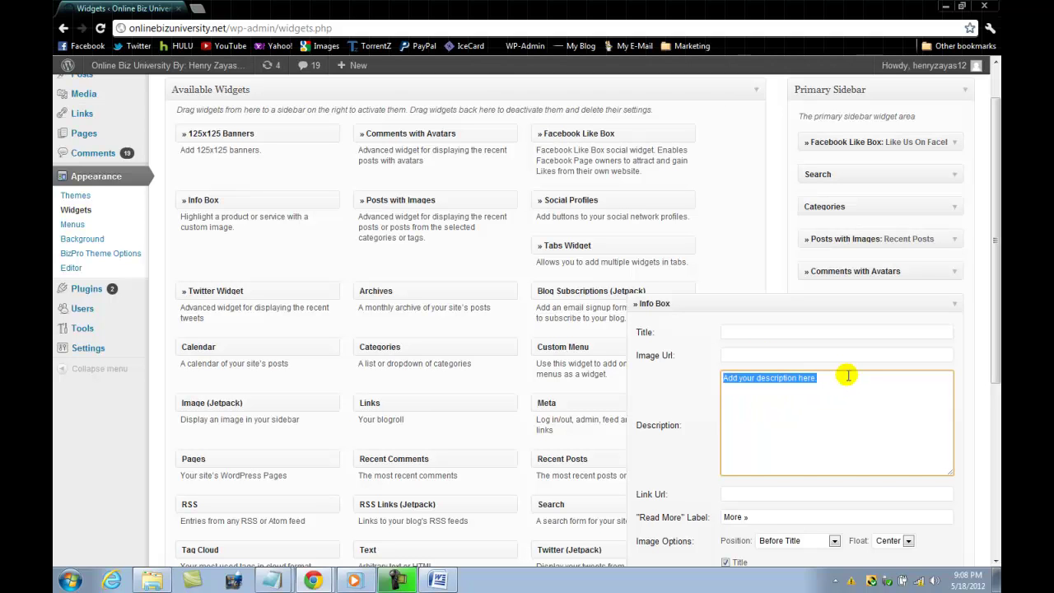
pyautogui.press('BackSpace')
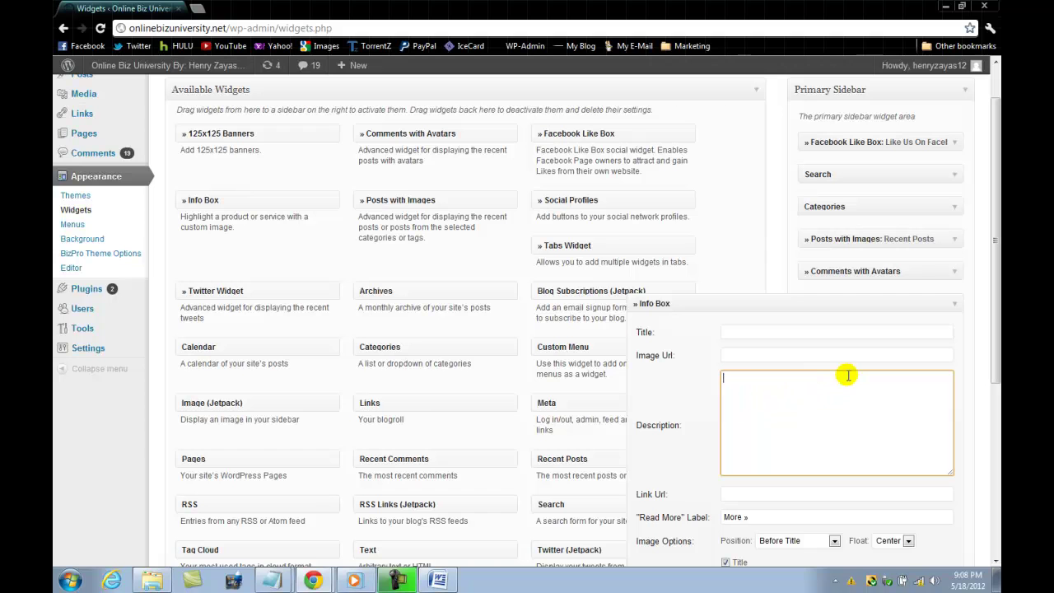
# Append "REED MORE..." to the Info Box's "Read More" label, leaving the title and link URL blank.
pyautogui.click(736, 494)
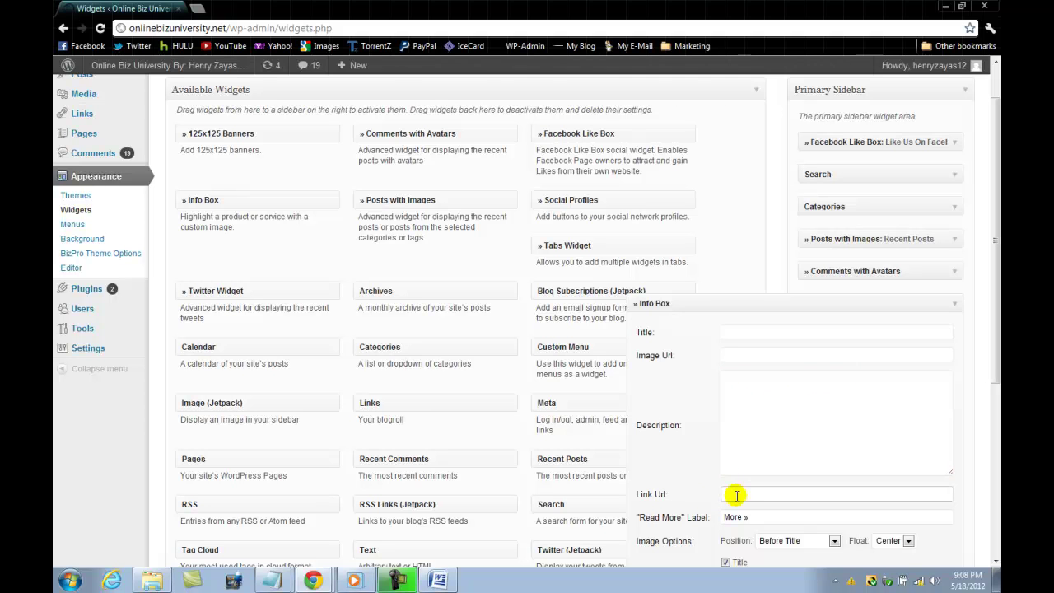
pyautogui.scroll(-3, 735, 494)
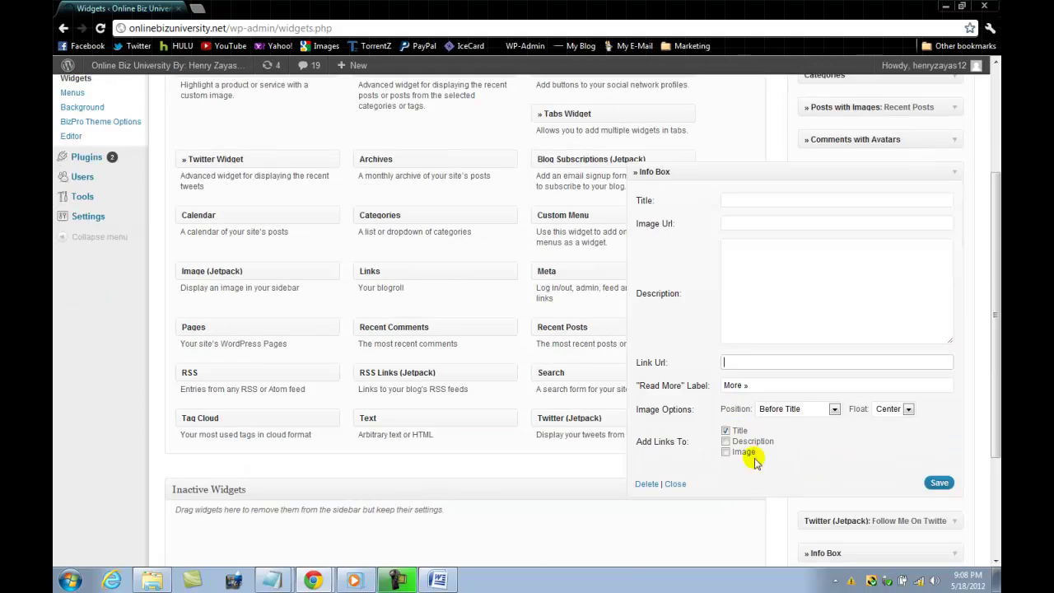
pyautogui.click(758, 362)
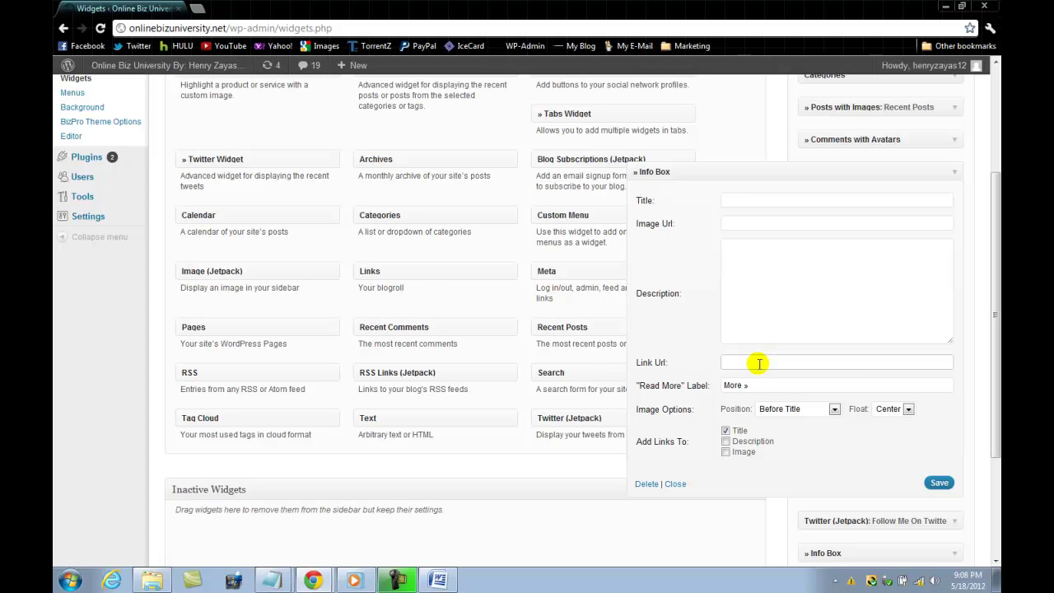
pyautogui.click(761, 385)
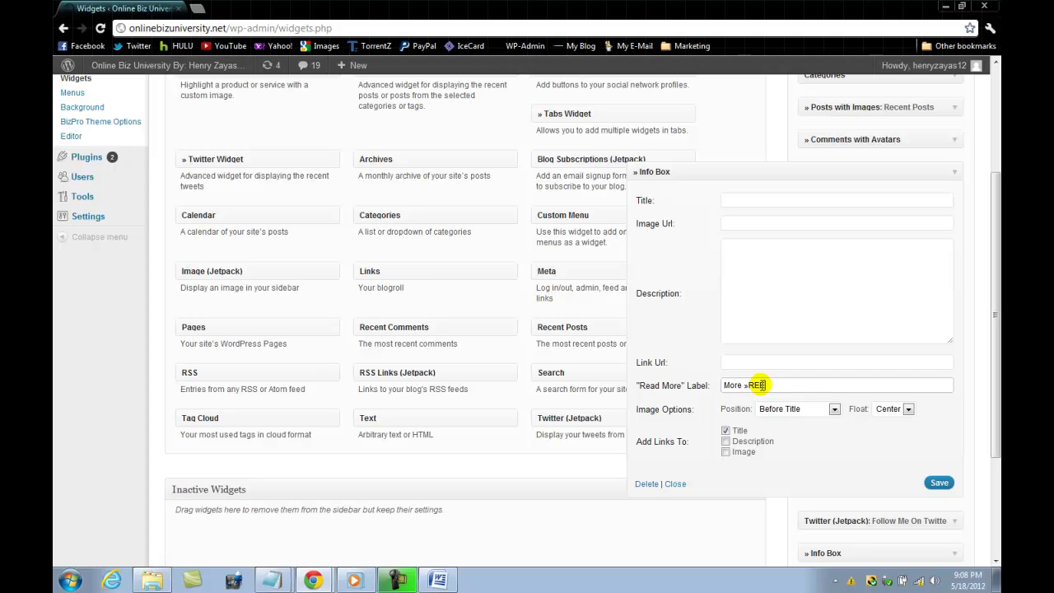
pyautogui.write('REED MORE...')
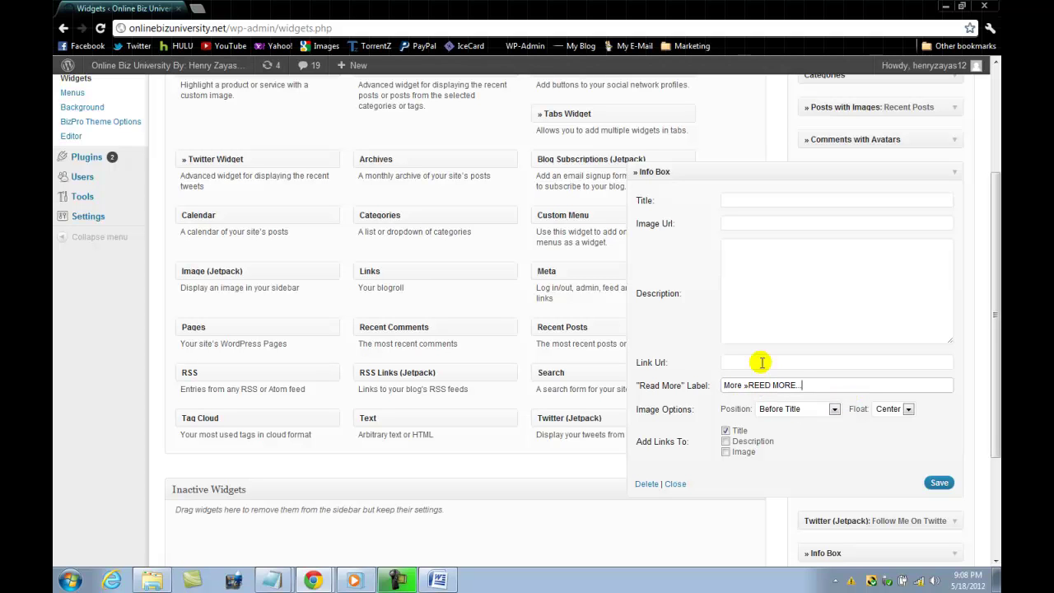
pyautogui.click(784, 200)
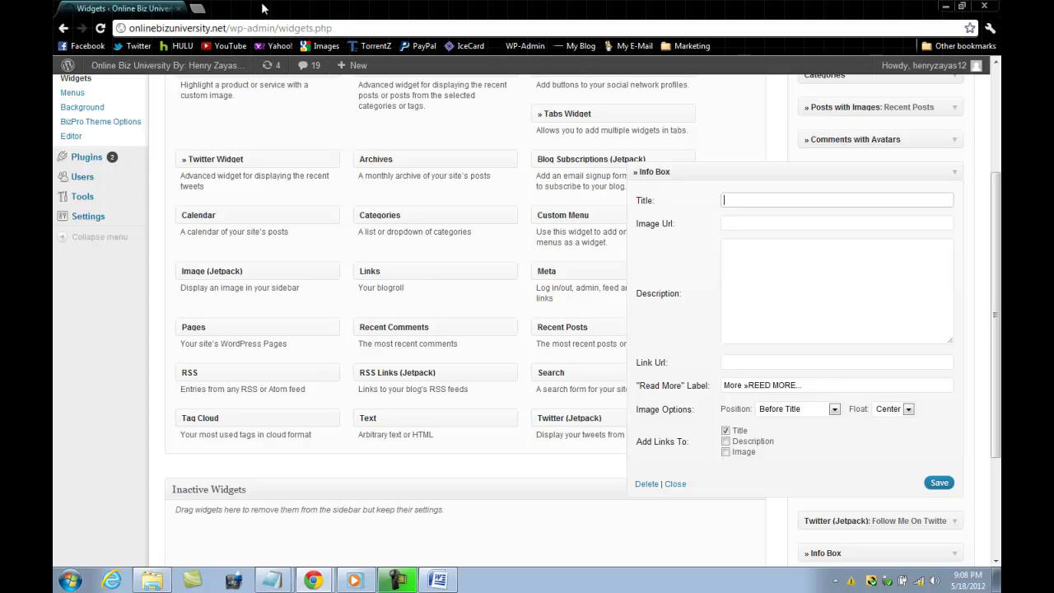
# Switch to ClickBank in a separate browser window, open its Marketplace, and search the products for "facebook".
pyautogui.click(945, 5)
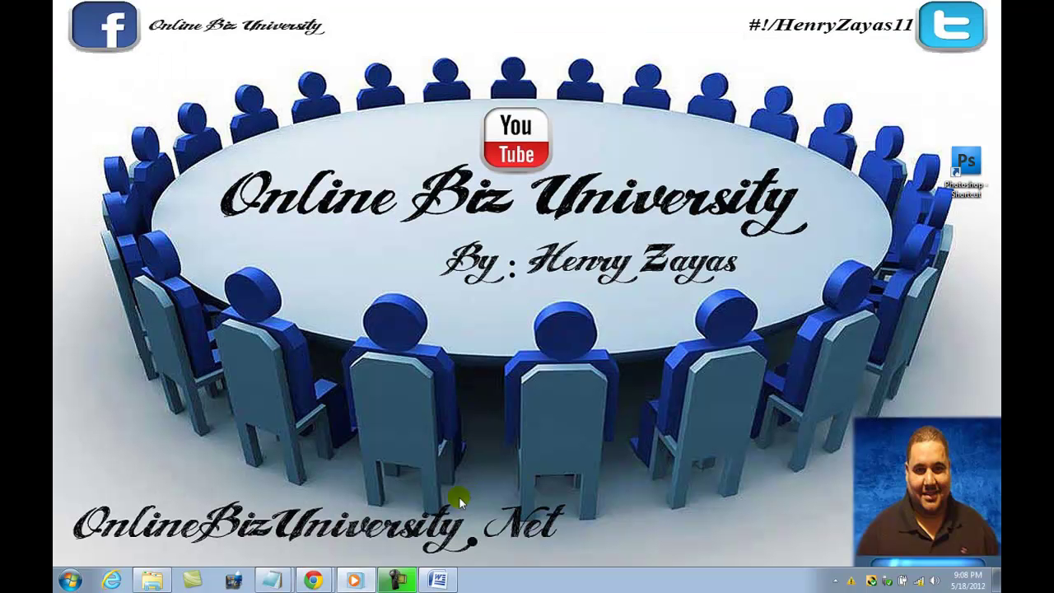
pyautogui.click(314, 581)
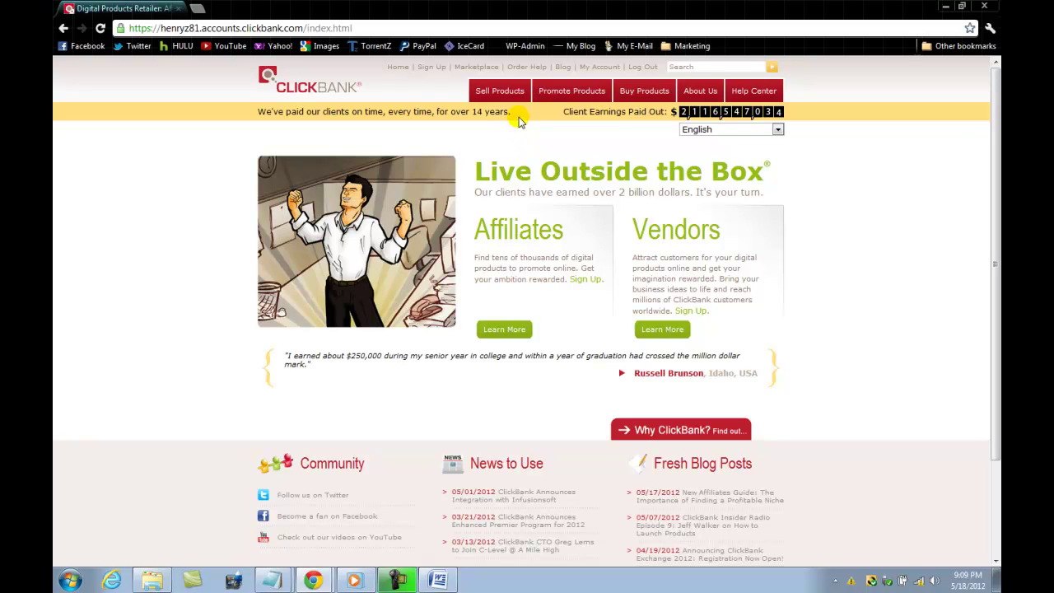
pyautogui.click(476, 68)
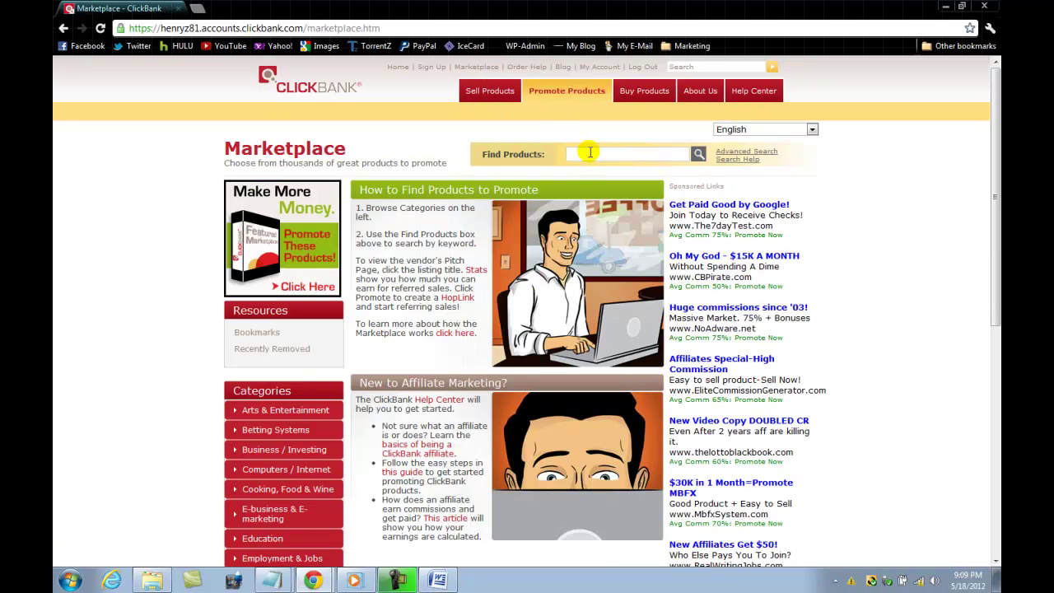
pyautogui.click(593, 154)
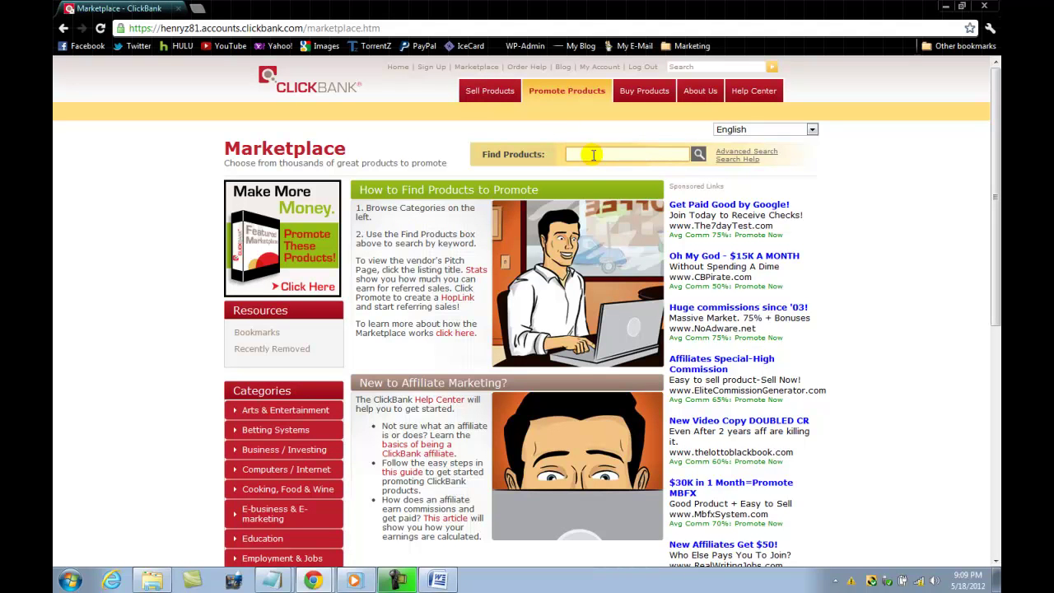
pyautogui.click(593, 154)
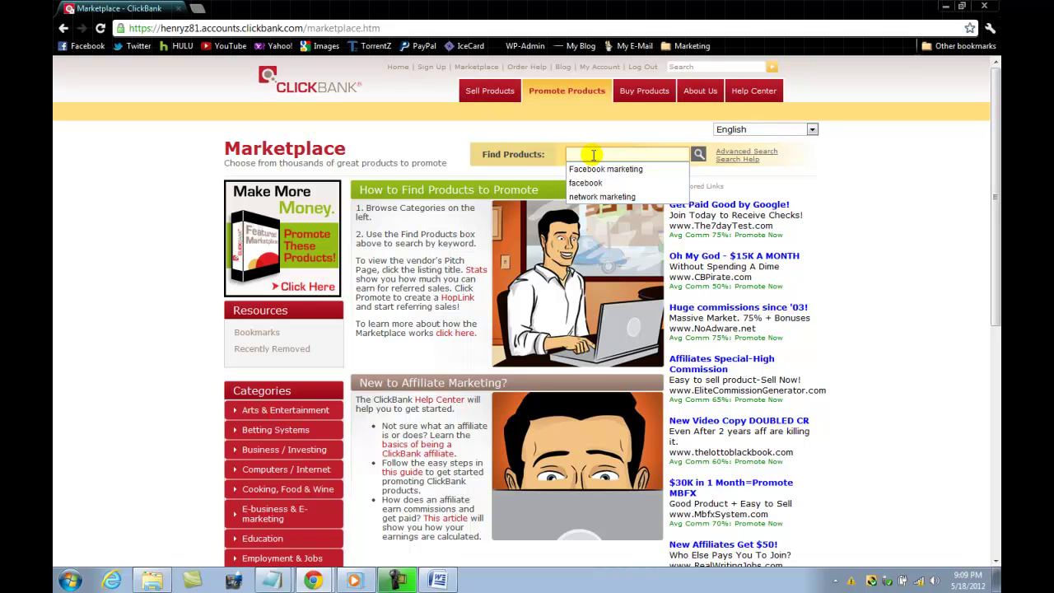
pyautogui.write('facebook')
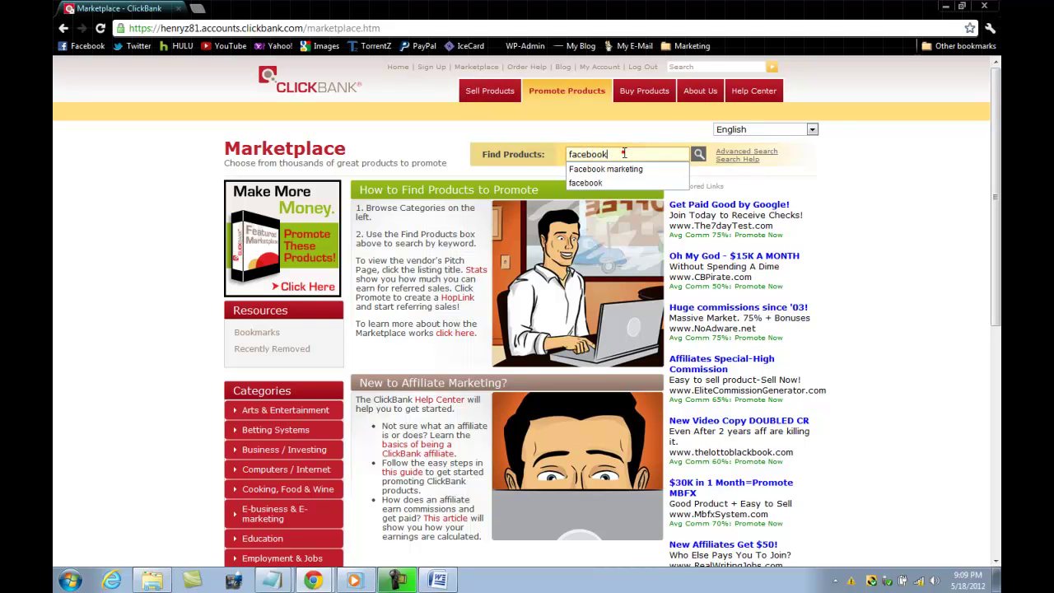
pyautogui.press('Return')
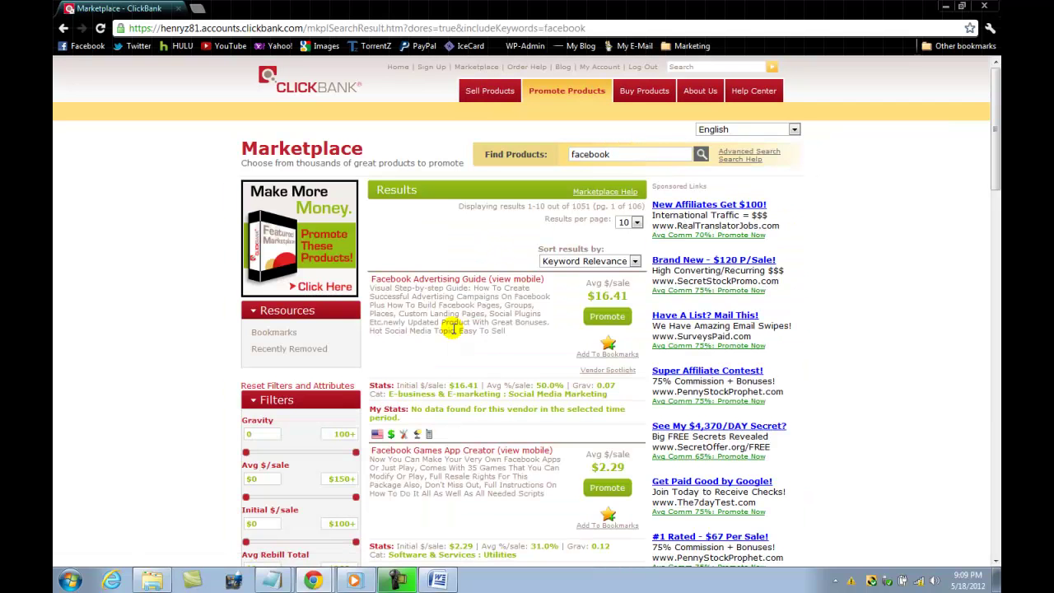
# Open the Facebook Advertising Guide listing in a new tab and look through its sales page down to the book cover above the testimonials.
pyautogui.rightClick(429, 280)
pyautogui.click(442, 285)
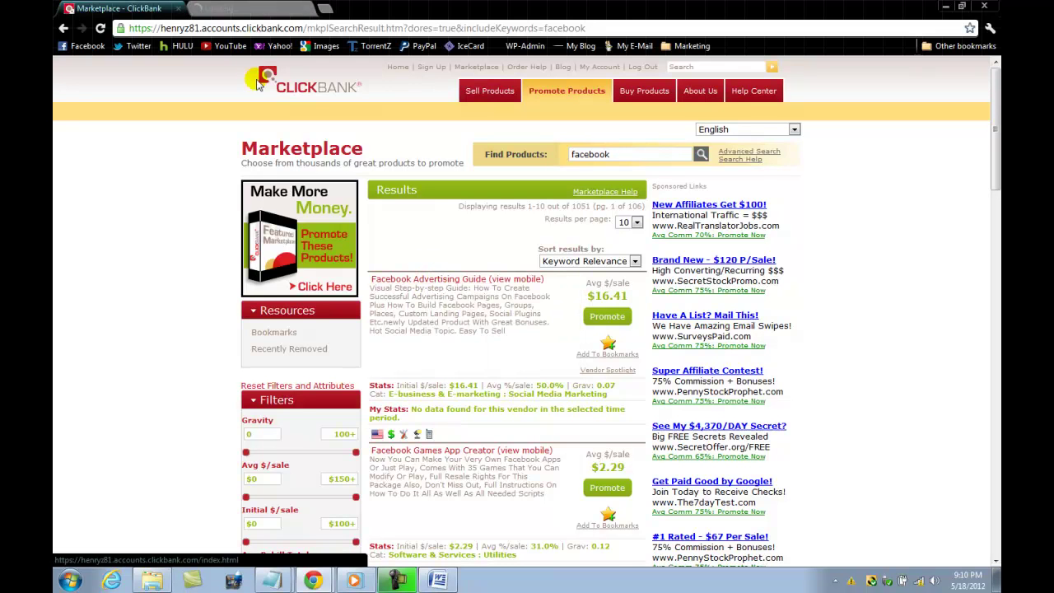
pyautogui.click(237, 8)
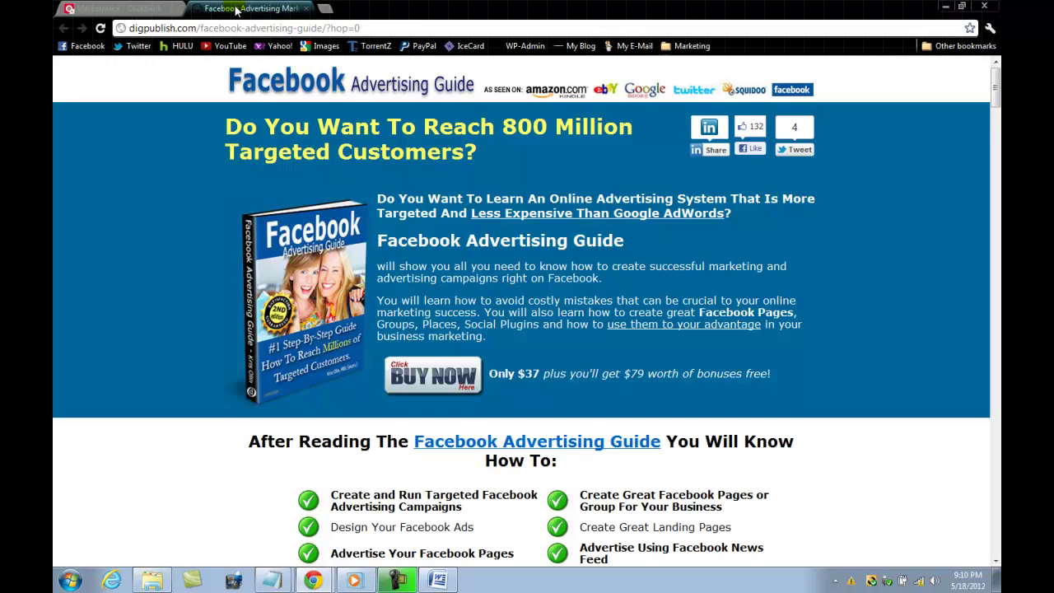
pyautogui.click(134, 243)
pyautogui.scroll(-10, 134, 296)
pyautogui.scroll(5, 137, 303)
pyautogui.scroll(-6, 137, 303)
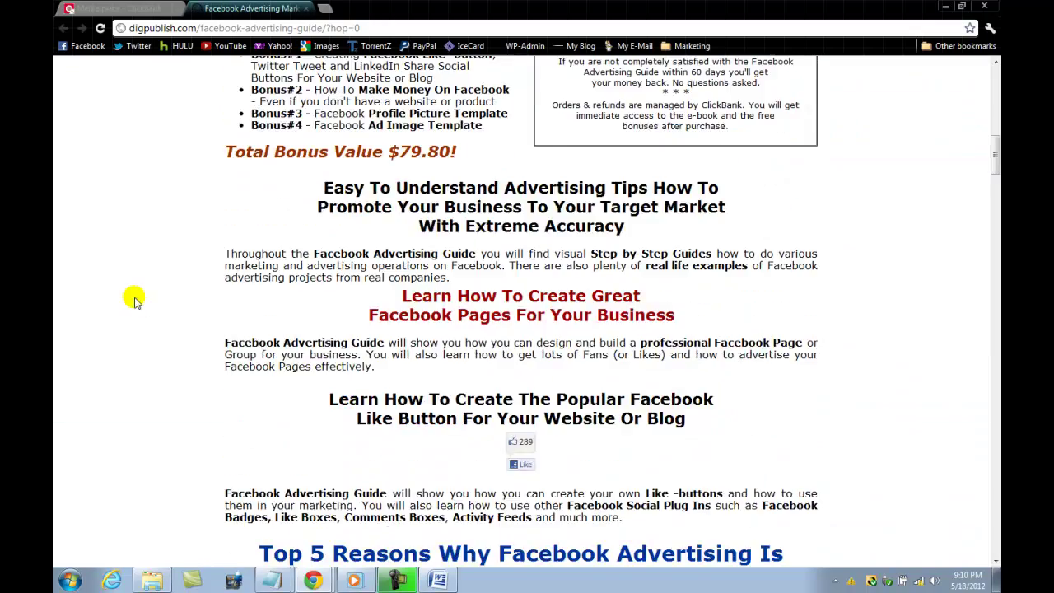
pyautogui.scroll(-10, 173, 186)
pyautogui.scroll(-7, 173, 185)
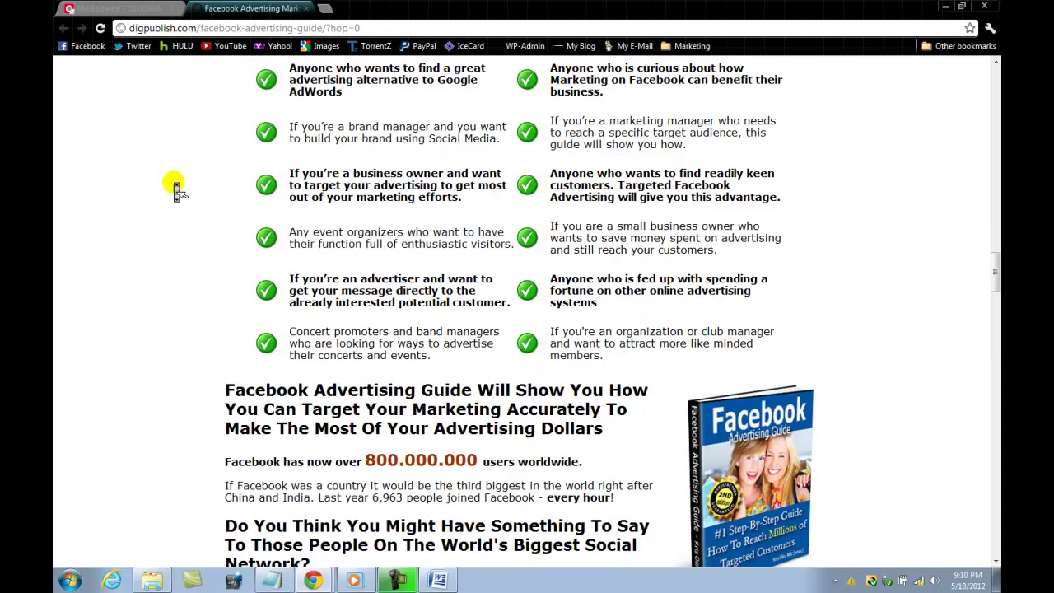
pyautogui.scroll(-2, 175, 187)
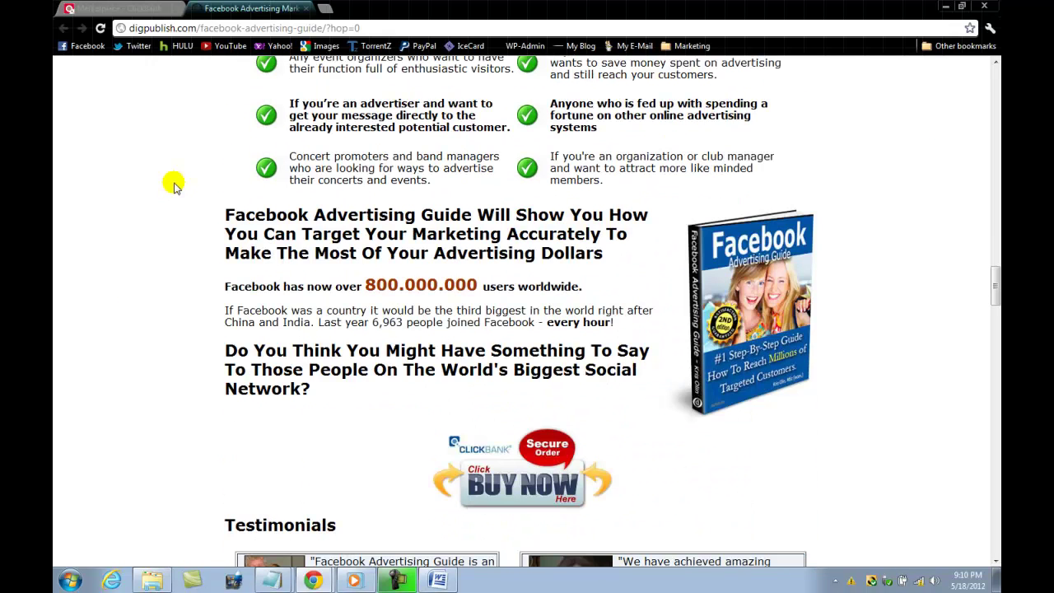
# Copy the image URL of the Facebook Advertising Guide book cover on the sales page.
pyautogui.rightClick(750, 301)
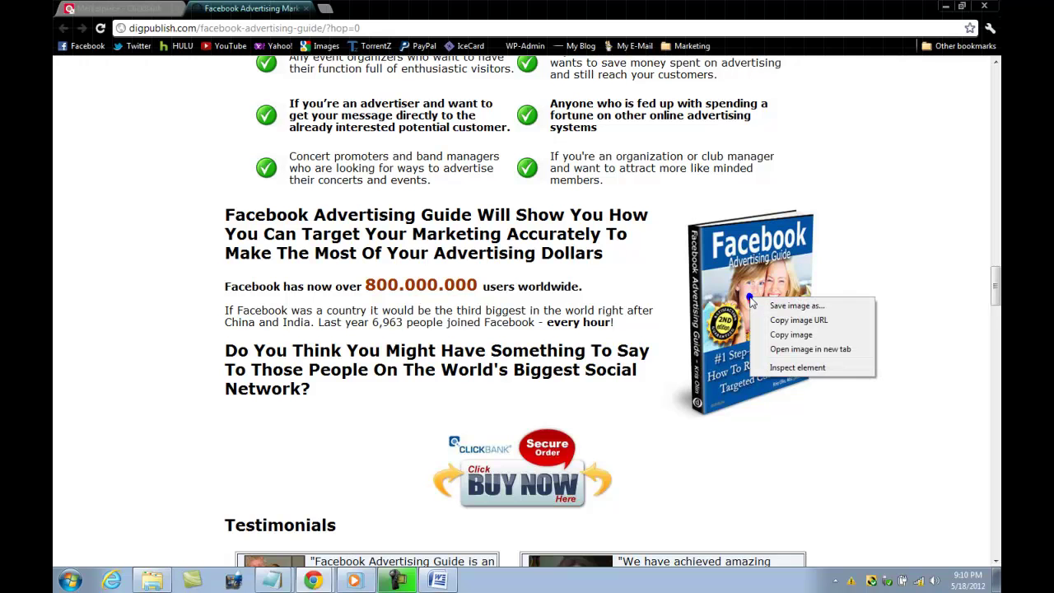
pyautogui.rightClick(750, 301)
pyautogui.click(868, 251)
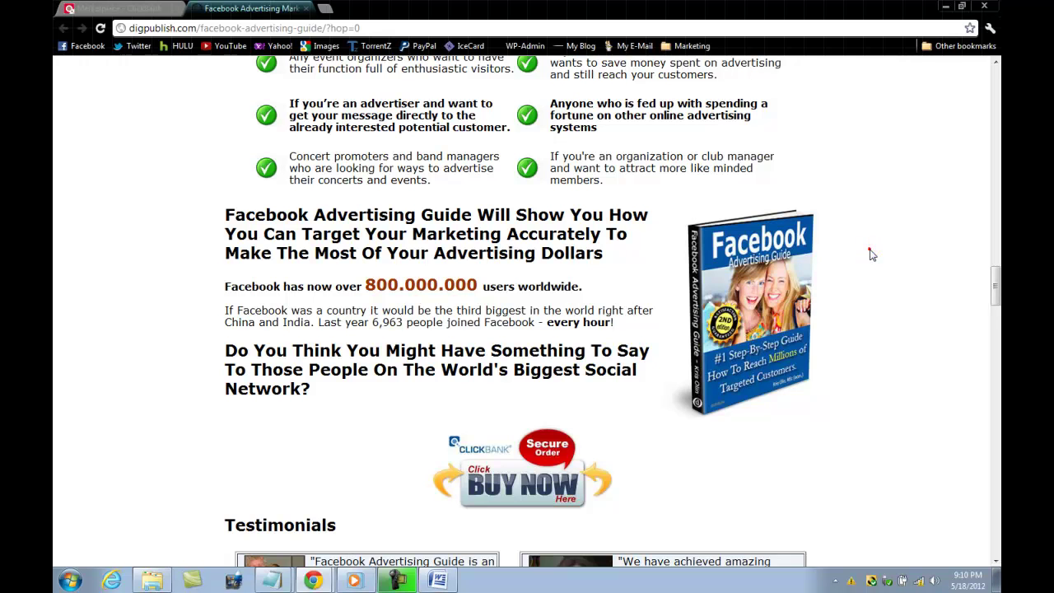
pyautogui.rightClick(758, 288)
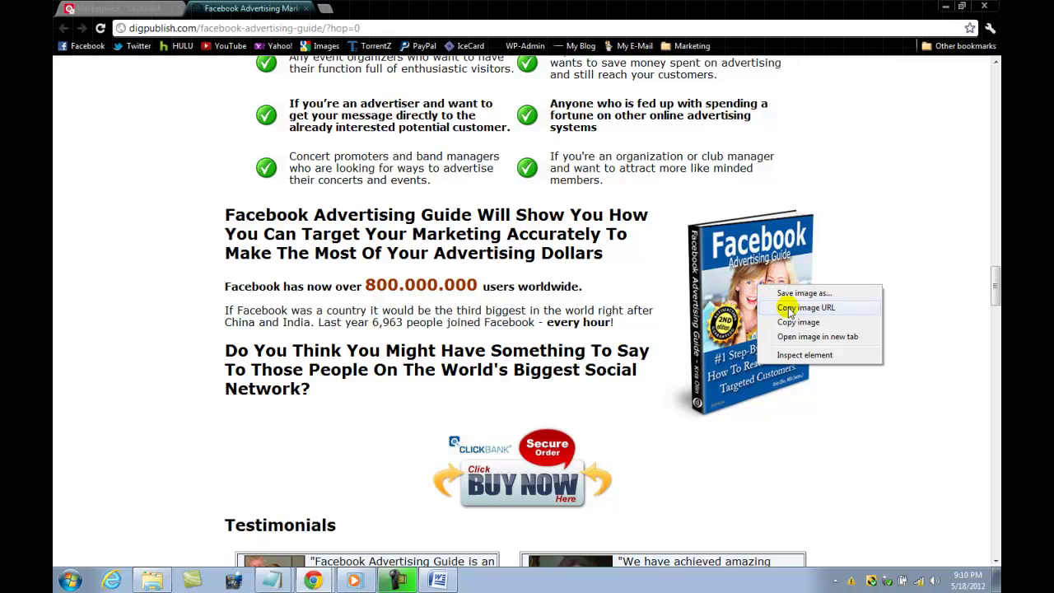
pyautogui.click(788, 311)
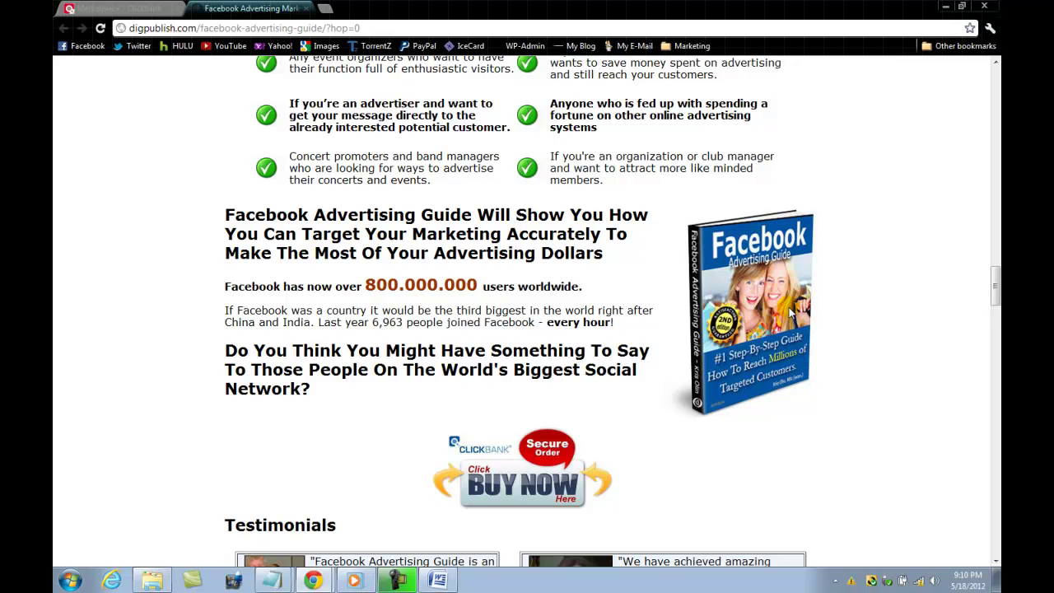
pyautogui.click(134, 10)
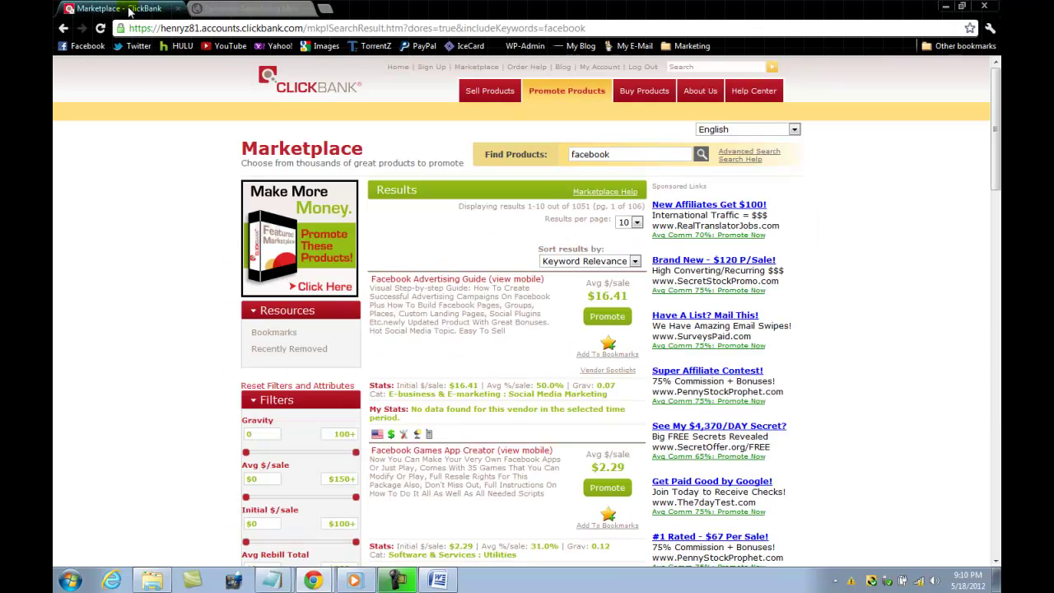
pyautogui.click(273, 8)
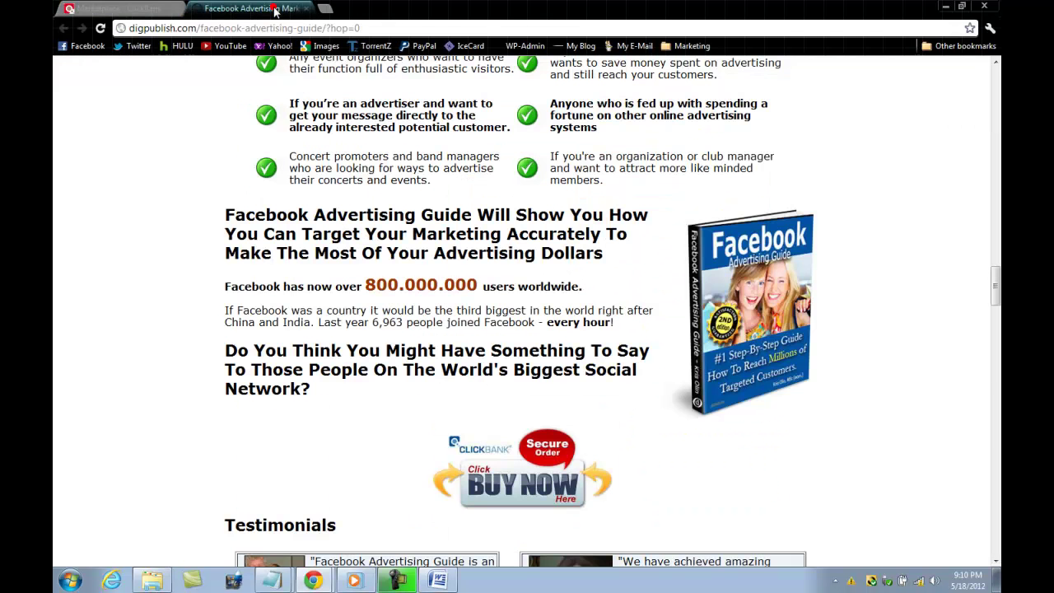
# Switch back to the WordPress widgets window and paste the copied book cover address as the Info Box's Image Url.
pyautogui.moveTo(315, 580)
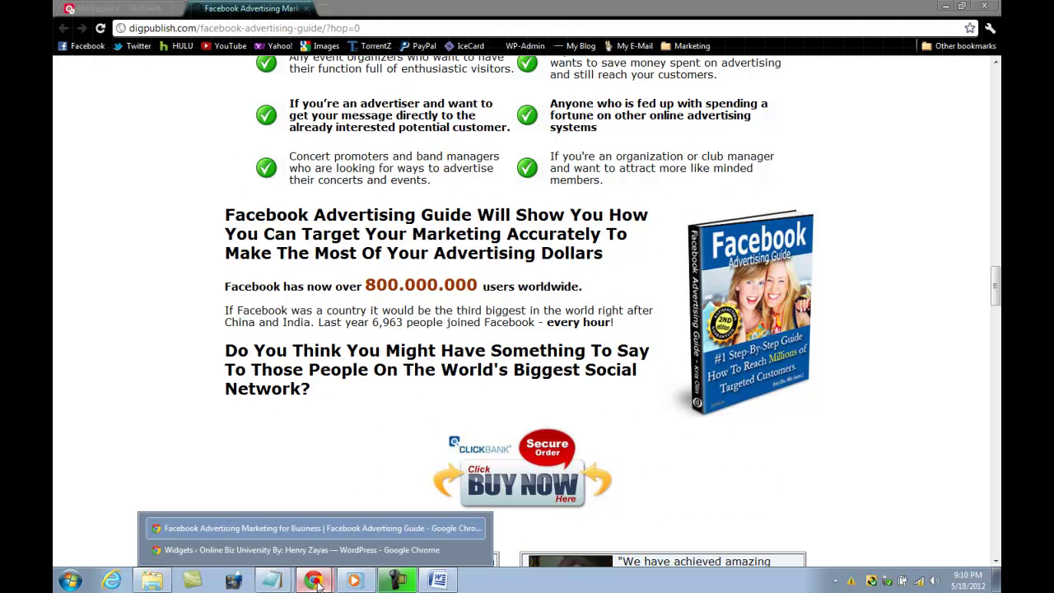
pyautogui.click(294, 549)
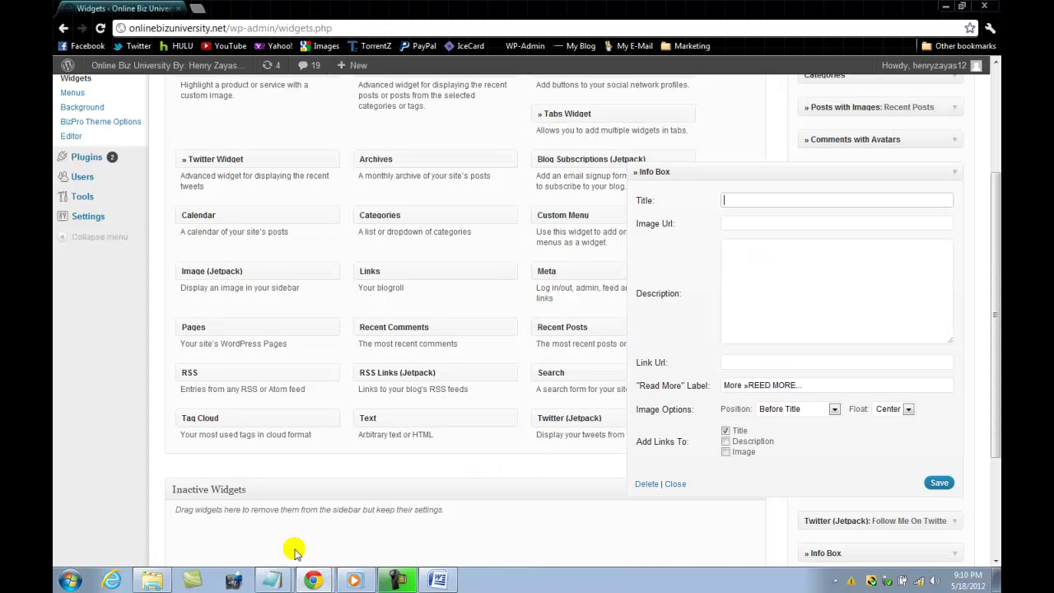
pyautogui.click(744, 222)
pyautogui.hotkey('ctrl', 'v')
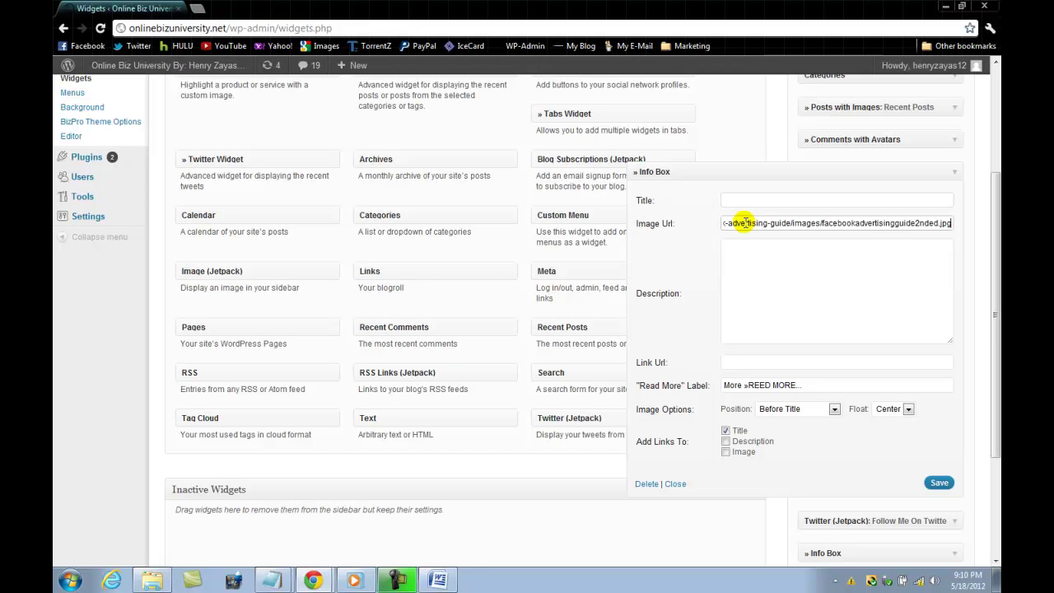
pyautogui.click(745, 267)
# Look through the Facebook Advertising Guide sales page around the book cover and reasons list, and return to the WordPress widgets page.
pyautogui.click(322, 582)
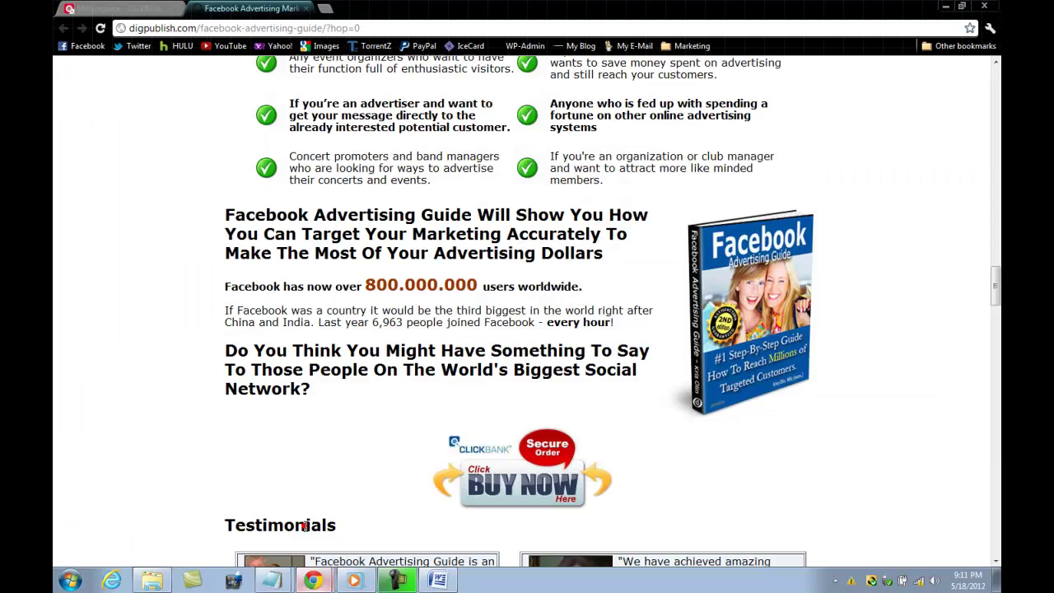
pyautogui.click(303, 529)
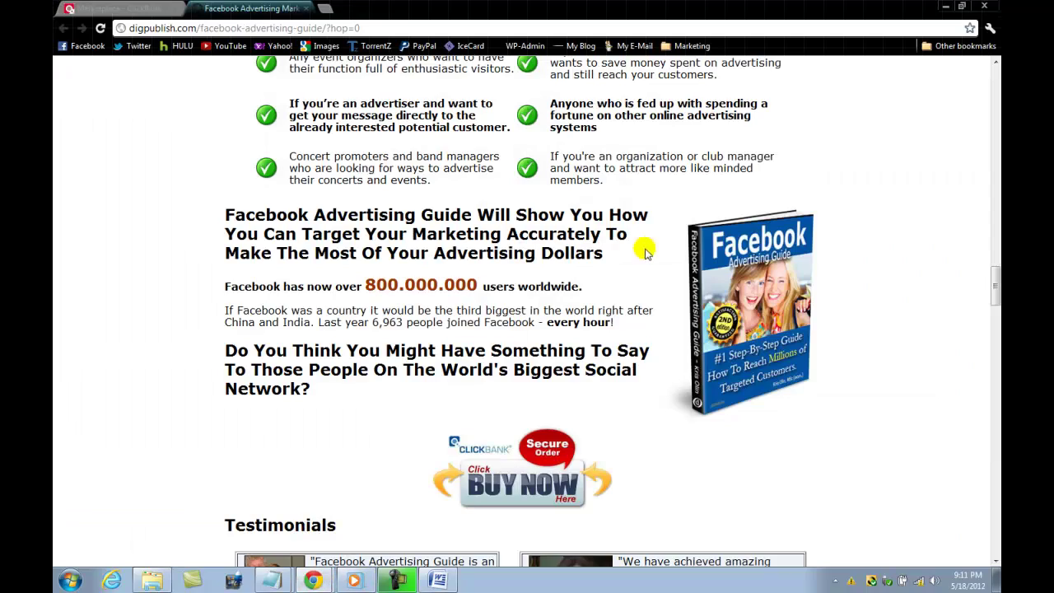
pyautogui.scroll(20, 487, 235)
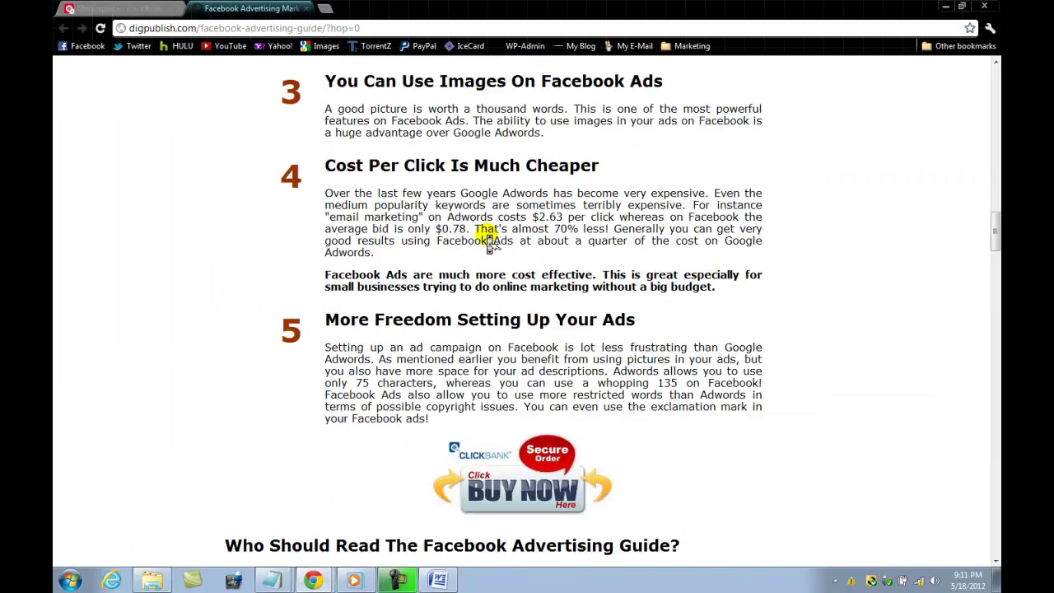
pyautogui.scroll(-20, 487, 234)
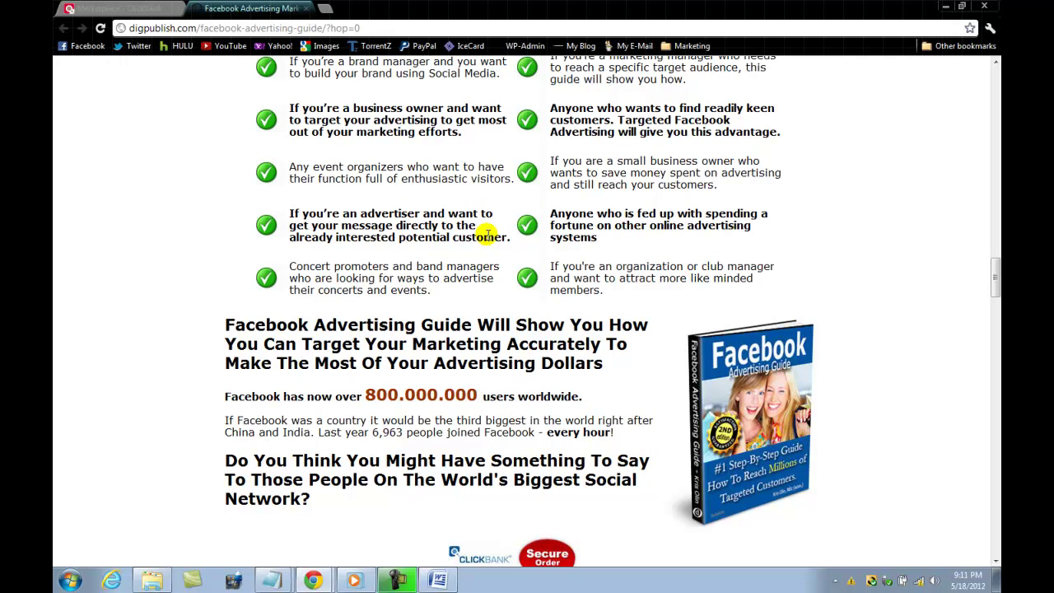
pyautogui.scroll(5, 487, 235)
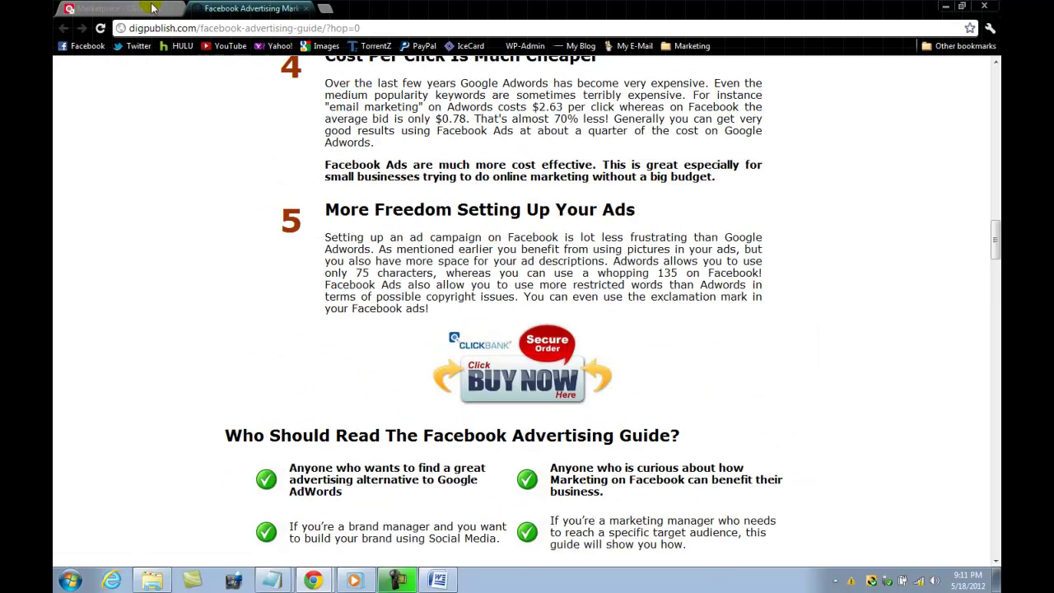
pyautogui.click(150, 8)
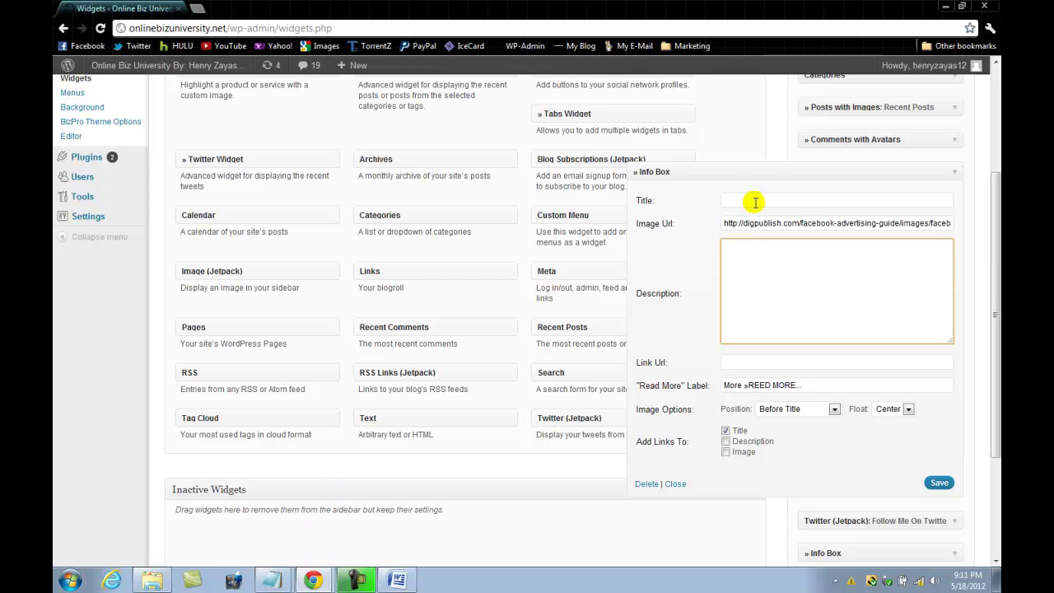
# Enter "Facebook Advertising guide" as the Info Box's title.
pyautogui.click(754, 202)
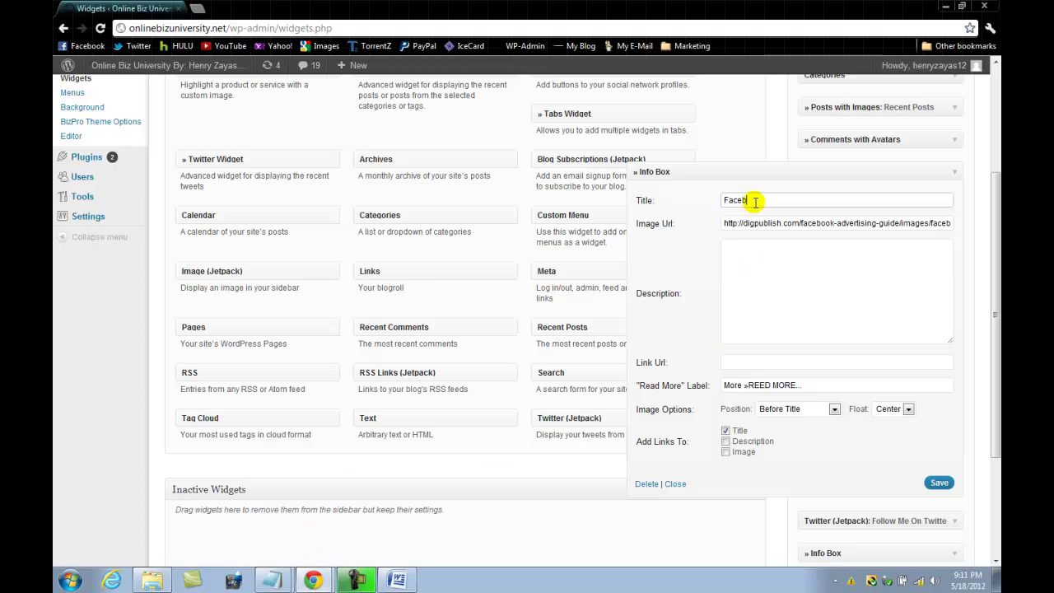
pyautogui.write('Facebook Advertise')
pyautogui.press('BackSpace')
pyautogui.write('ing guide')
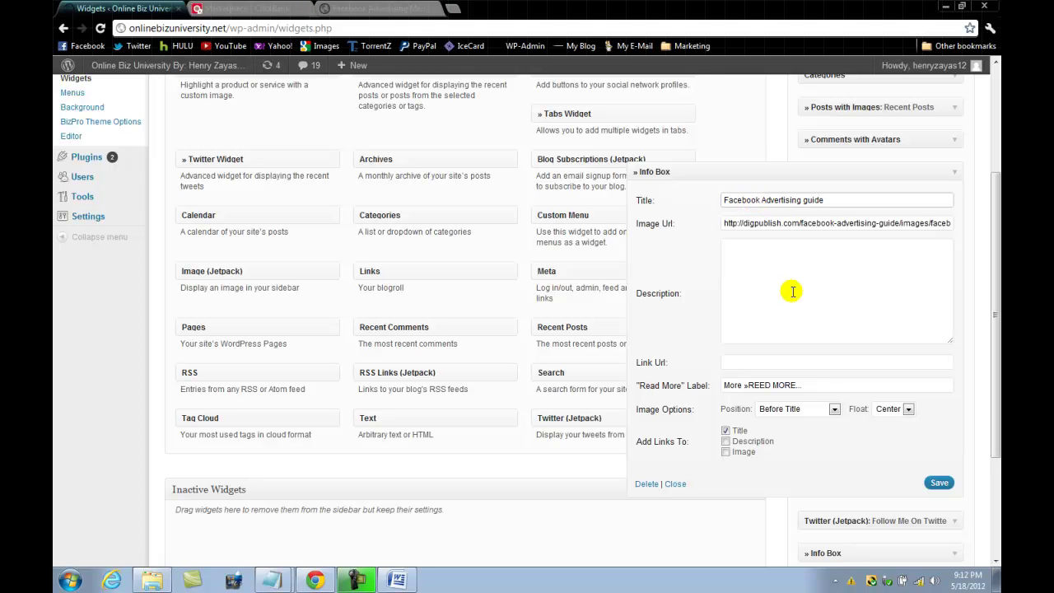
pyautogui.click(797, 224)
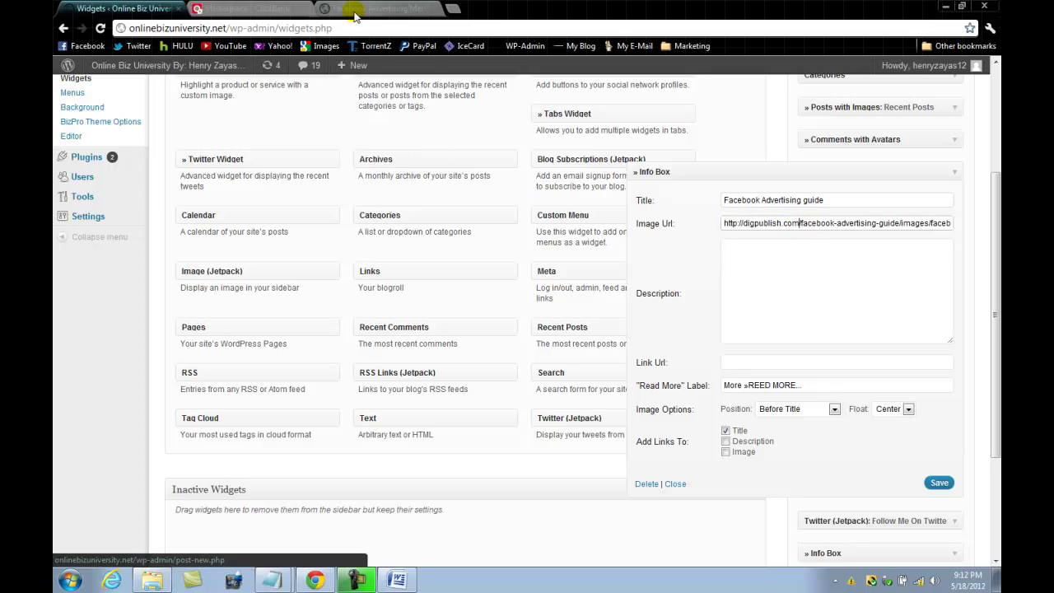
# Check the ClickBank Marketplace results and the Facebook Advertising Guide sales page for text suitable as the Info Box's description.
pyautogui.click(247, 9)
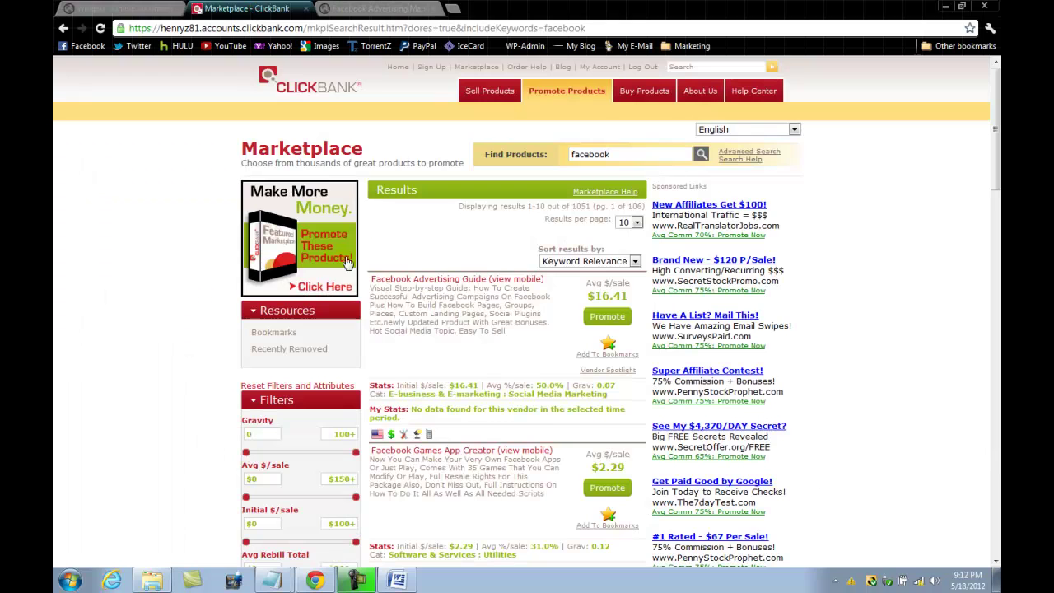
pyautogui.click(352, 10)
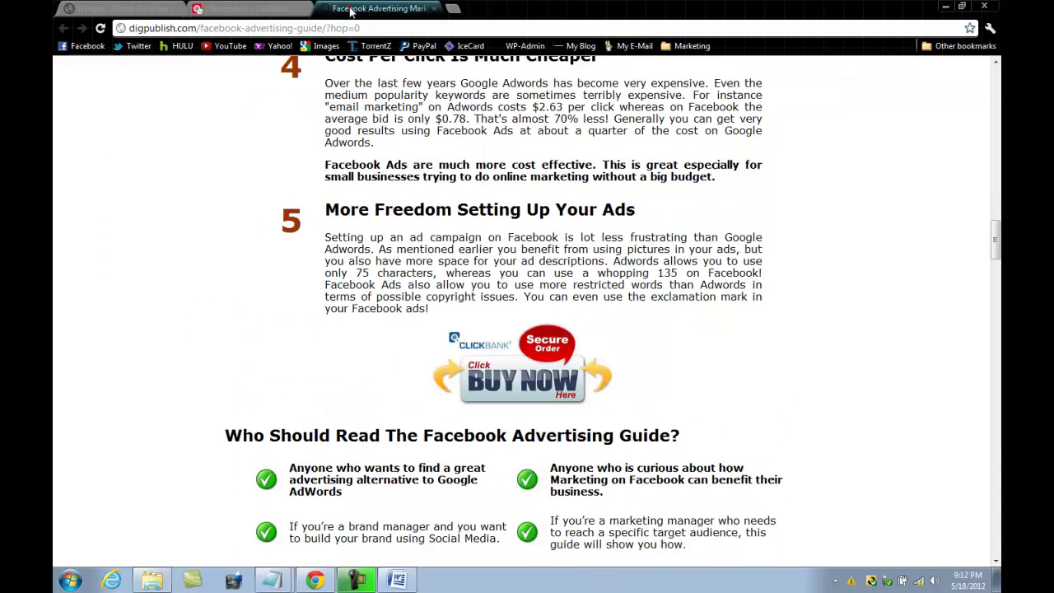
pyautogui.scroll(15, 379, 203)
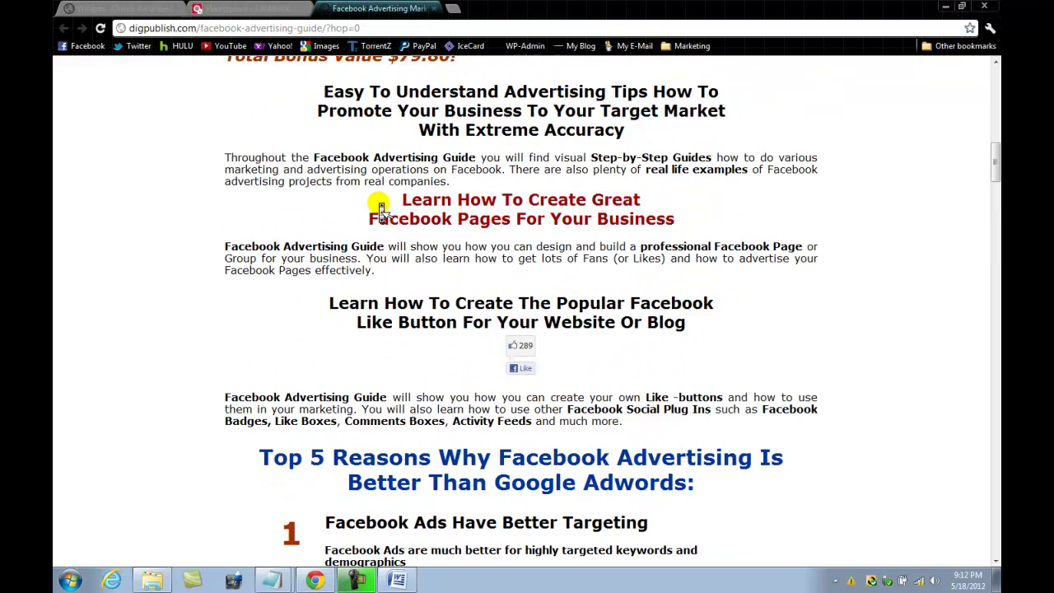